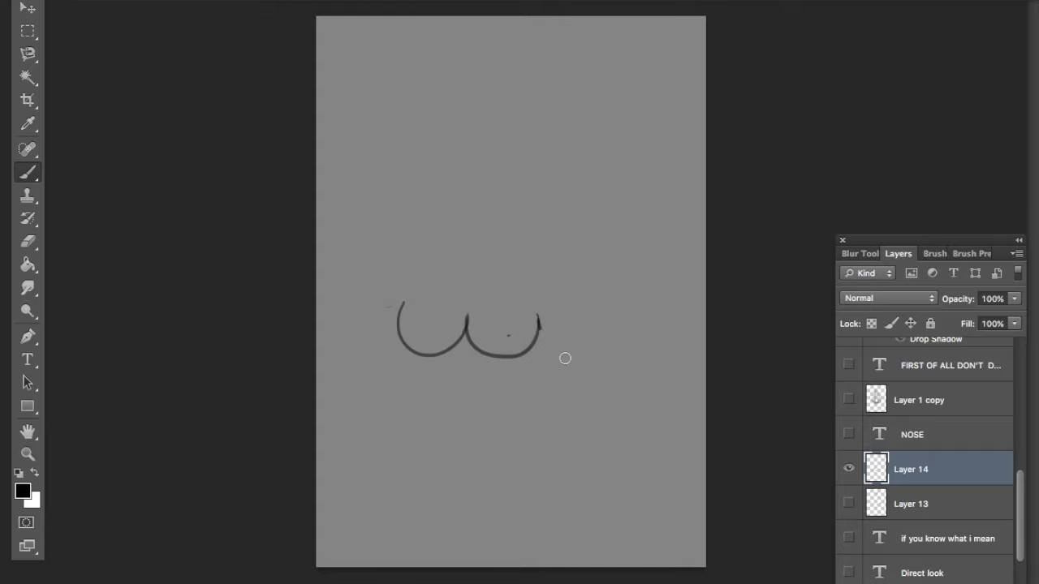
Draw two long vertical lines above the arcs, and show the "if you know what i mean" text with a small doodle below it
{"action": "mouse_move", "coordinate": [474, 95]}
{"action": "left_mouse_down"}
{"action": "mouse_move", "coordinate": [477, 271]}
{"action": "mouse_move", "coordinate": [531, 277]}
{"action": "left_mouse_up"}
{"action": "left_click", "coordinate": [848, 538]}
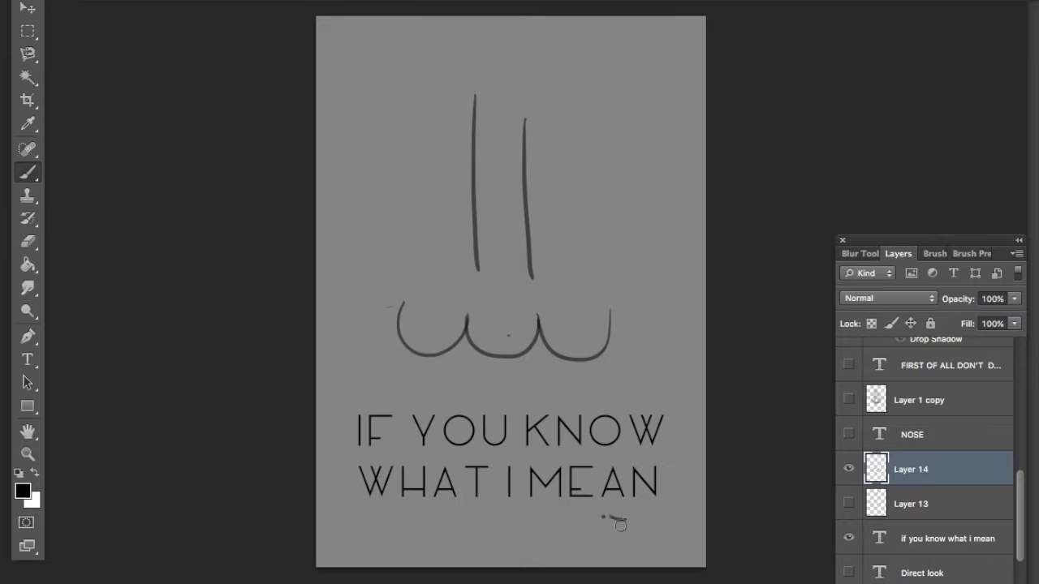
{"action": "left_click_drag", "start_coordinate": [594, 532], "coordinate": [645, 522]}
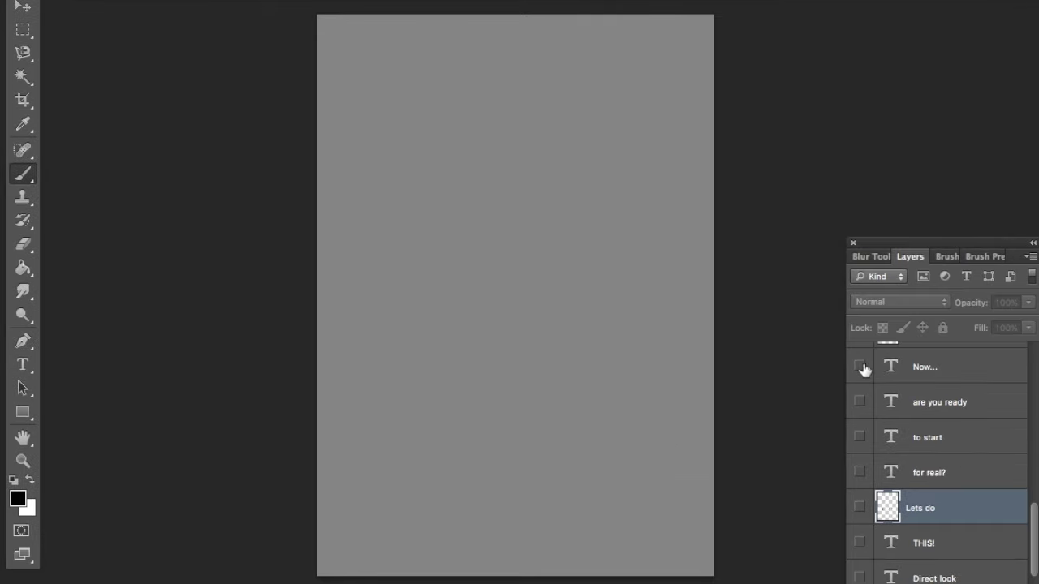
Show the layers "Now...", "are you ready", "to start", "for real?", "Lets do" and "THIS!" one after another
{"action": "left_click", "coordinate": [859, 366]}
{"action": "left_click", "coordinate": [857, 401]}
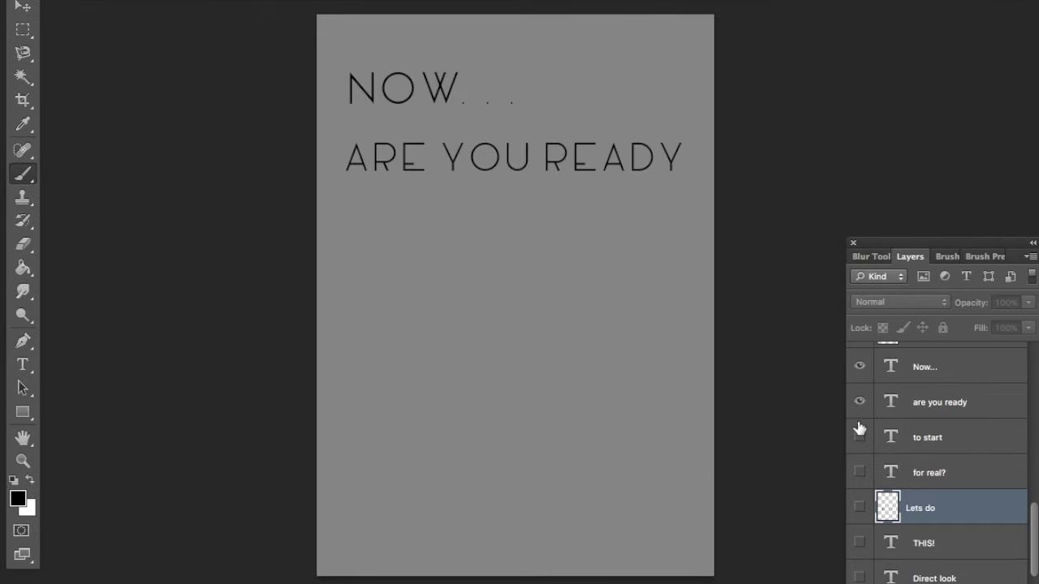
{"action": "left_click", "coordinate": [858, 436]}
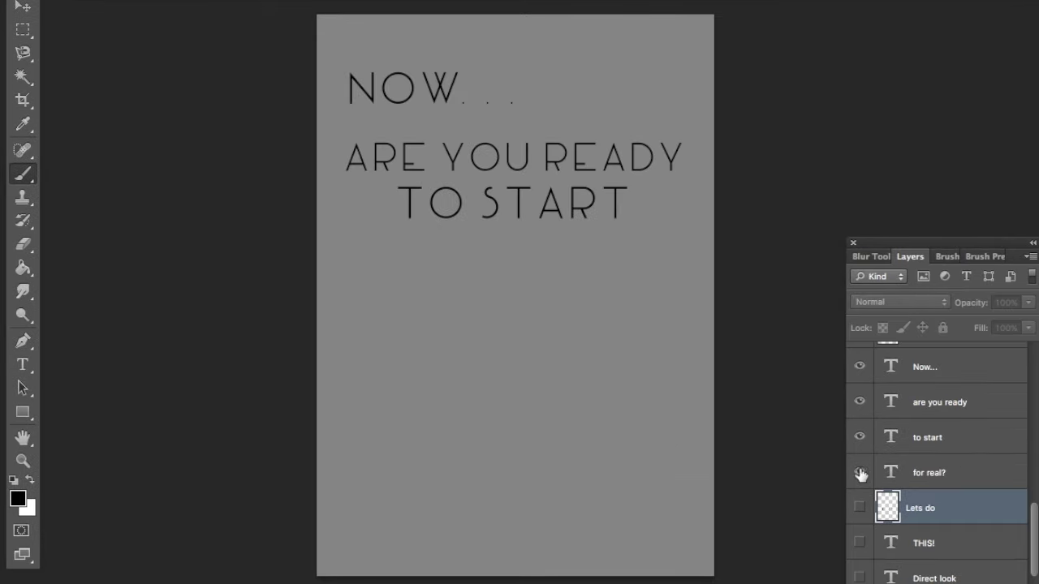
{"action": "left_click", "coordinate": [859, 472]}
{"action": "left_click", "coordinate": [860, 508]}
{"action": "left_click", "coordinate": [859, 543]}
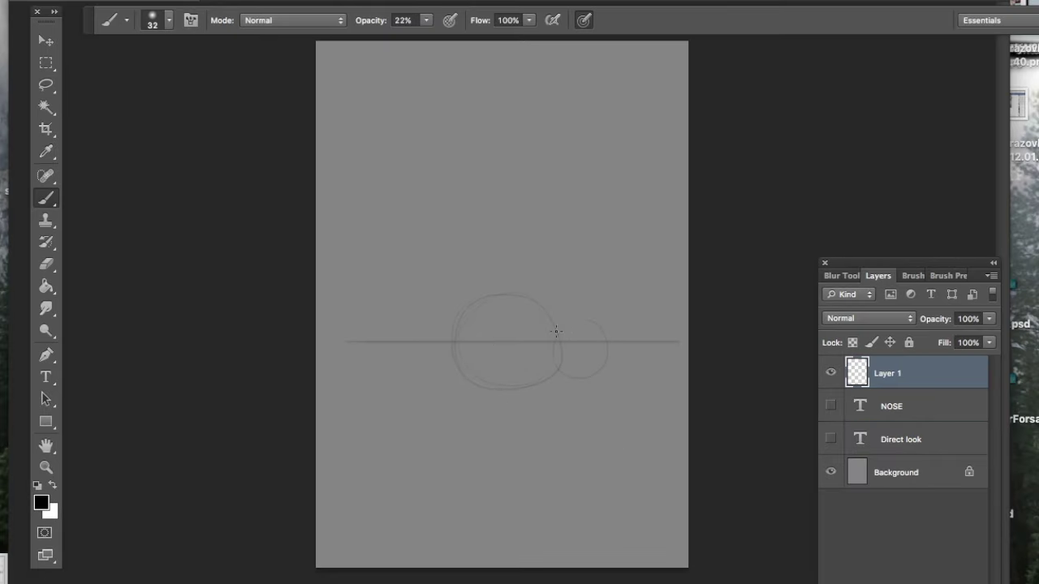
Draw dark vertical lines at the outer edges of the two side circles with the brush at 67% opacity
{"action": "left_click", "coordinate": [428, 24]}
{"action": "left_click", "coordinate": [468, 37]}
{"action": "left_click_drag", "start_coordinate": [406, 311], "coordinate": [407, 344]}
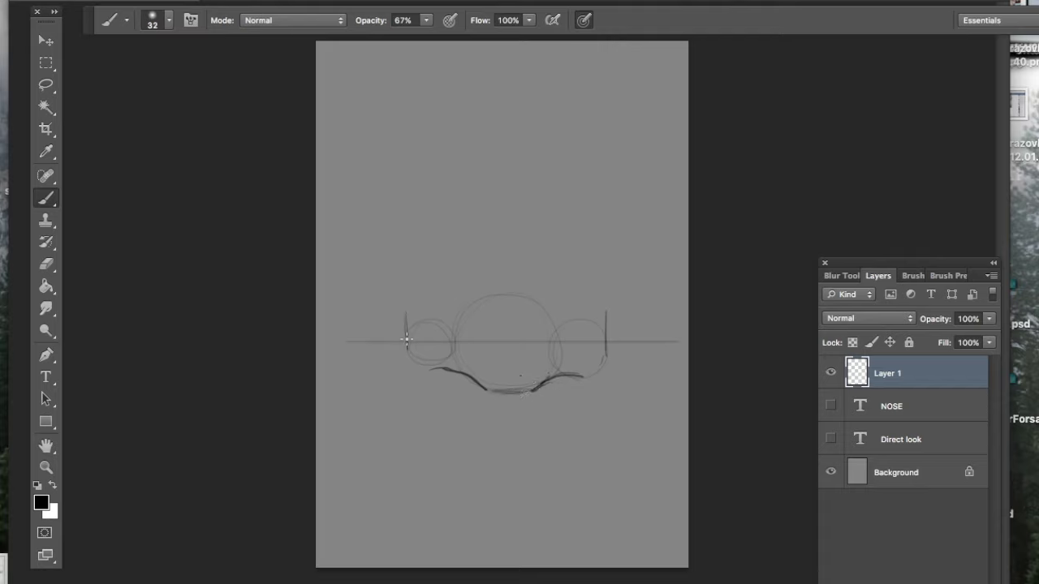
Shade softly beneath the nose outline with the brush at 12% opacity and erase the construction circles inside it
{"action": "left_click", "coordinate": [426, 20]}
{"action": "left_click_drag", "start_coordinate": [430, 38], "coordinate": [385, 39]}
{"action": "mouse_move", "coordinate": [445, 381]}
{"action": "left_mouse_down"}
{"action": "mouse_move", "coordinate": [494, 403]}
{"action": "mouse_move", "coordinate": [568, 392]}
{"action": "left_mouse_up"}
{"action": "key", "text": "e"}
{"action": "mouse_move", "coordinate": [577, 325]}
{"action": "left_mouse_down"}
{"action": "mouse_move", "coordinate": [531, 355]}
{"action": "mouse_move", "coordinate": [555, 365]}
{"action": "mouse_move", "coordinate": [467, 309]}
{"action": "mouse_move", "coordinate": [443, 338]}
{"action": "mouse_move", "coordinate": [585, 337]}
{"action": "mouse_move", "coordinate": [454, 351]}
{"action": "mouse_move", "coordinate": [425, 371]}
{"action": "left_mouse_up"}
Paint soft shadows down both sides of the nose bridge with a 1447 px brush at 12% opacity, refining them with a 426 px brush
{"action": "left_click", "coordinate": [46, 197]}
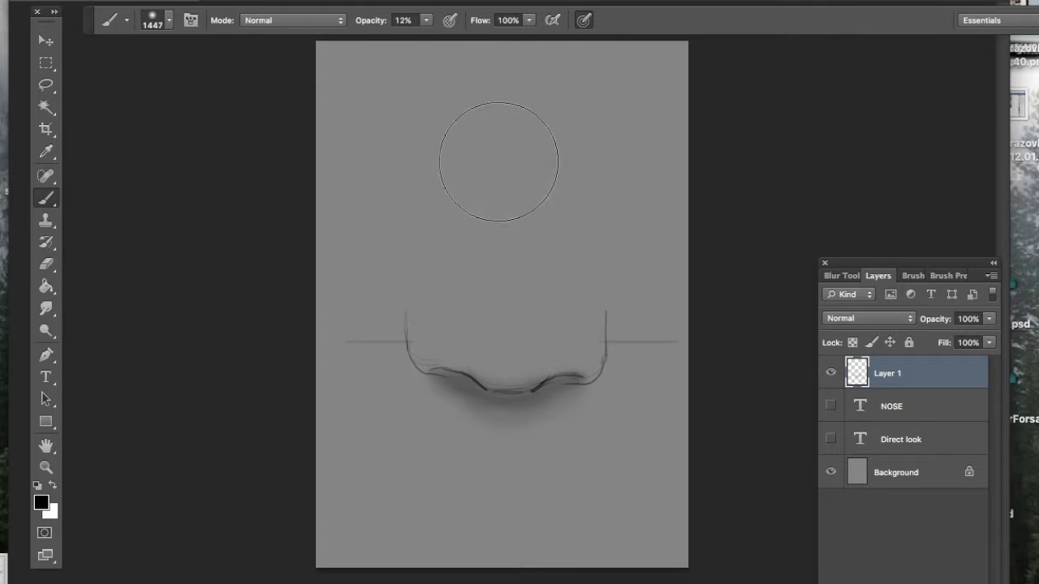
{"action": "left_click_drag", "start_coordinate": [515, 163], "coordinate": [578, 312]}
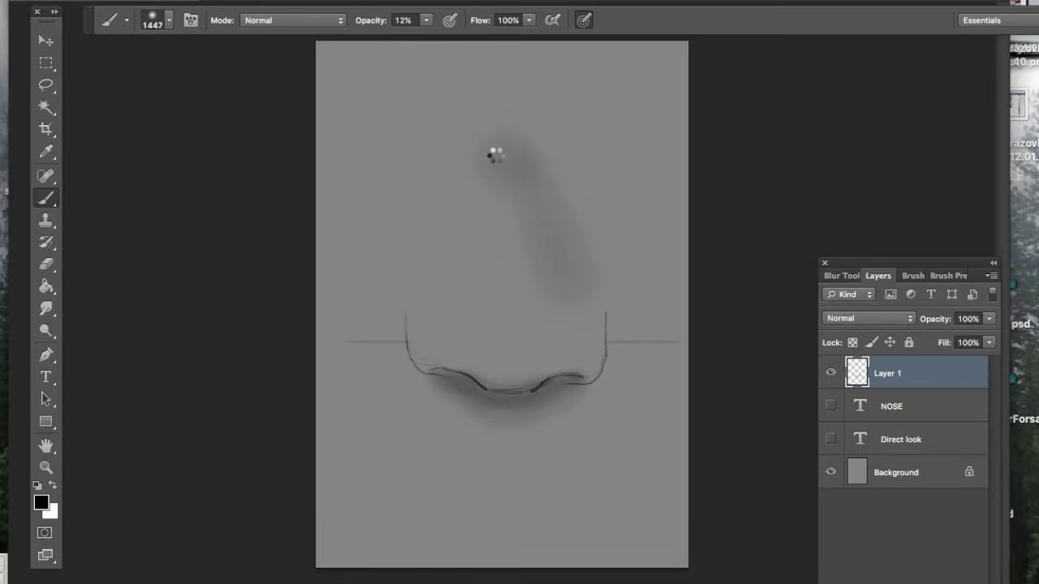
{"action": "mouse_move", "coordinate": [501, 162]}
{"action": "left_mouse_down"}
{"action": "mouse_move", "coordinate": [452, 218]}
{"action": "mouse_move", "coordinate": [411, 312]}
{"action": "mouse_move", "coordinate": [420, 361]}
{"action": "mouse_move", "coordinate": [412, 448]}
{"action": "left_mouse_up"}
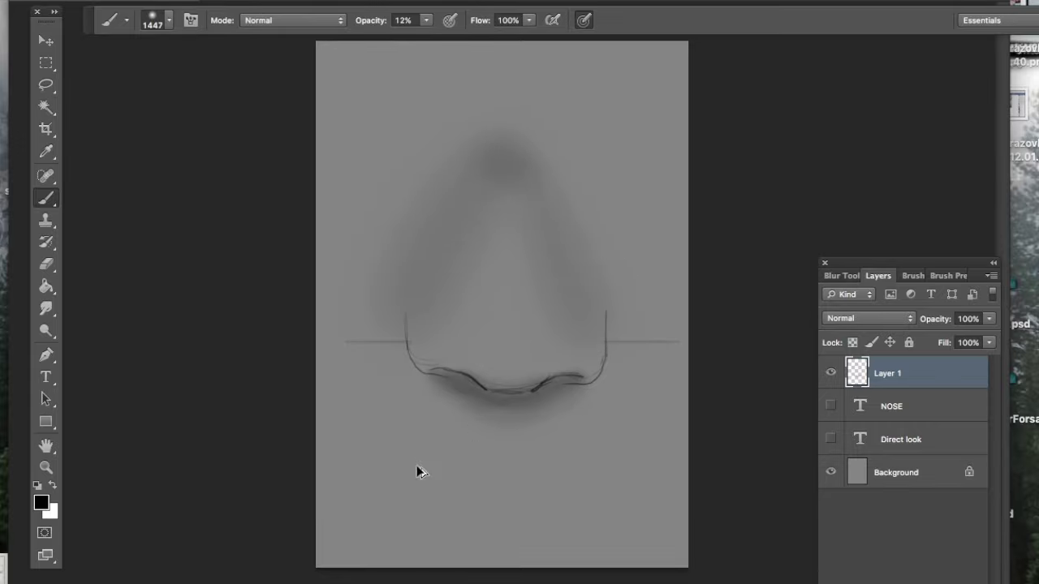
{"action": "key", "text": "ctrl+z"}
{"action": "left_click_drag", "start_coordinate": [500, 168], "coordinate": [428, 331]}
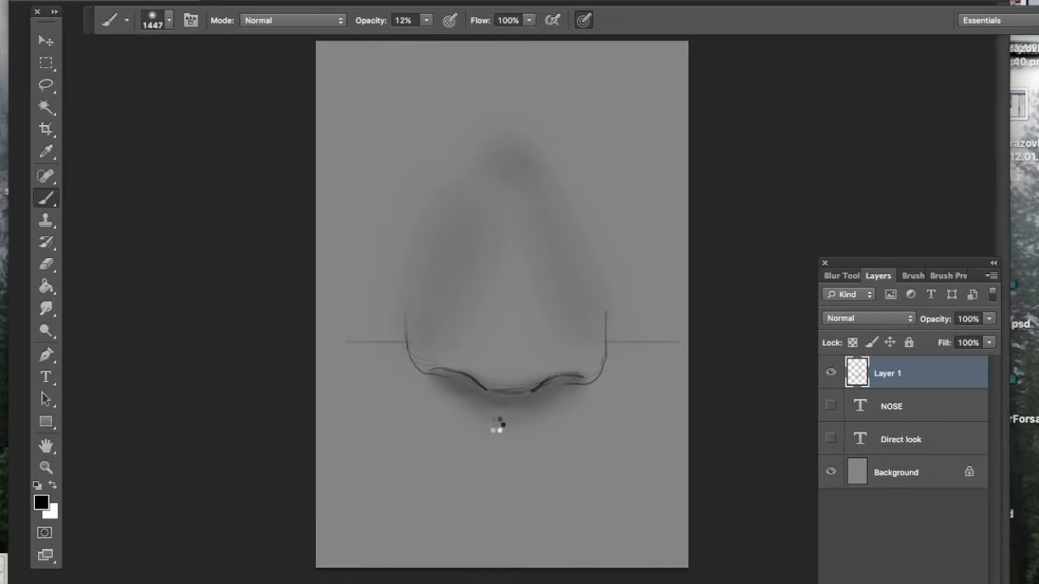
{"action": "right_click", "coordinate": [624, 417]}
{"action": "left_click", "coordinate": [688, 420]}
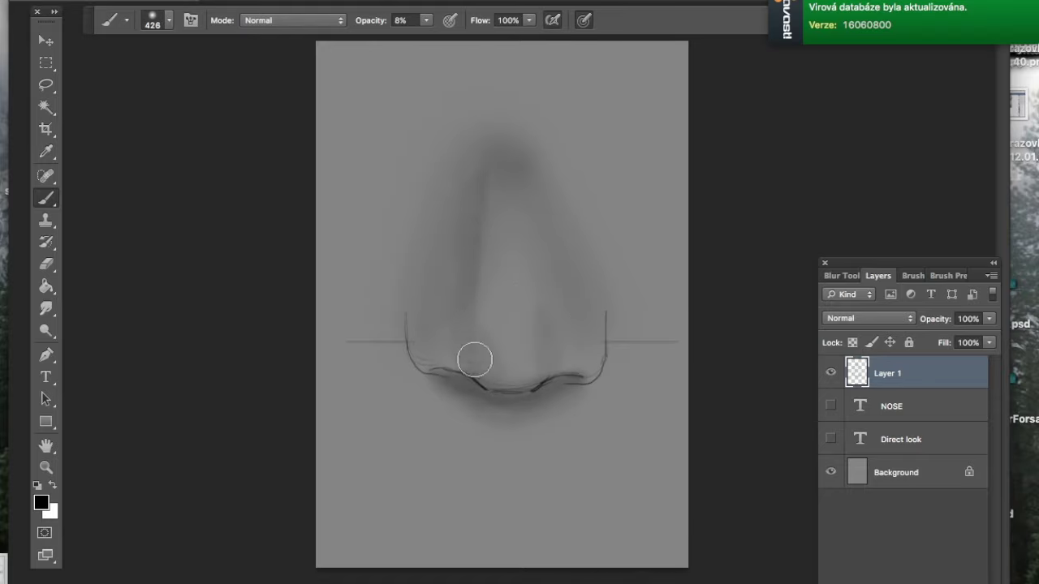
{"action": "left_click", "coordinate": [426, 21]}
{"action": "left_click", "coordinate": [463, 37]}
{"action": "left_click_drag", "start_coordinate": [586, 365], "coordinate": [551, 364]}
{"action": "key", "text": "super+z"}
Shade along the lower edges of the nose tip and wings at 16% brush opacity, refining the tone at 3%
{"action": "left_click", "coordinate": [426, 21]}
{"action": "left_click_drag", "start_coordinate": [428, 38], "coordinate": [402, 40]}
{"action": "mouse_move", "coordinate": [590, 362]}
{"action": "left_mouse_down"}
{"action": "mouse_move", "coordinate": [530, 374]}
{"action": "mouse_move", "coordinate": [438, 357]}
{"action": "mouse_move", "coordinate": [481, 362]}
{"action": "left_mouse_up"}
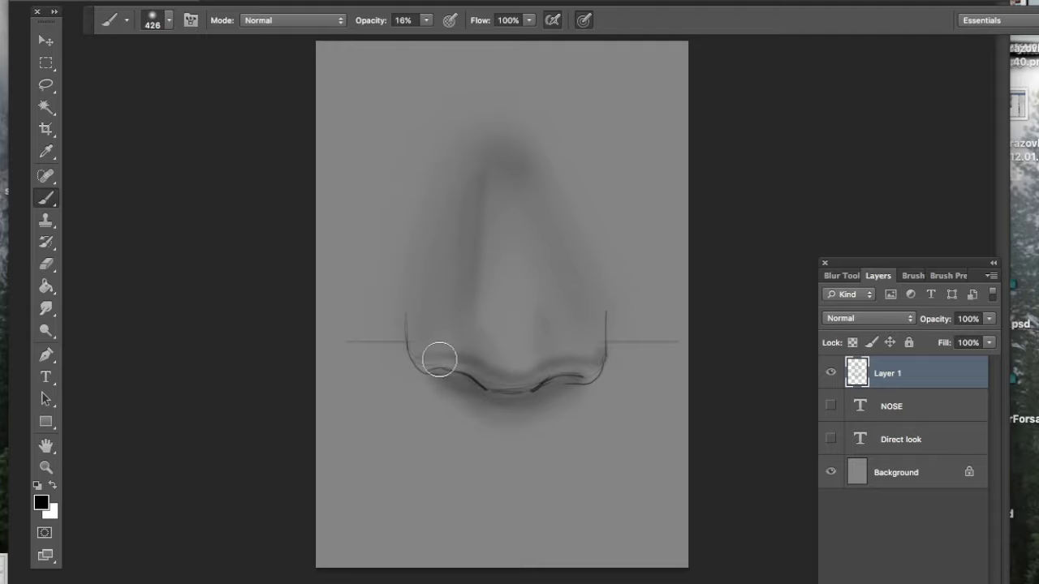
{"action": "left_click", "coordinate": [426, 19]}
{"action": "left_click_drag", "start_coordinate": [428, 37], "coordinate": [417, 37]}
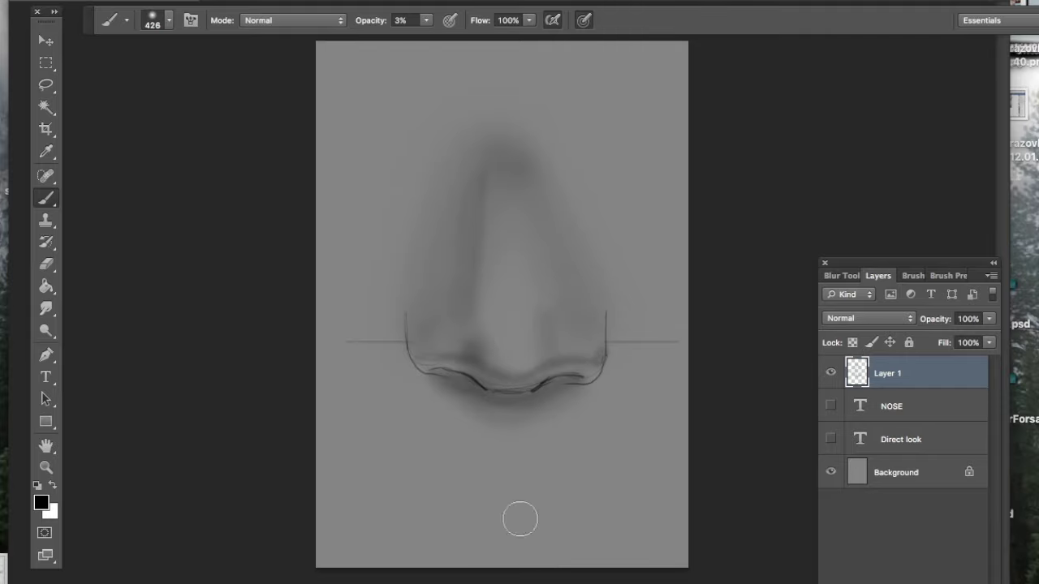
{"action": "left_click", "coordinate": [426, 19]}
{"action": "left_click_drag", "start_coordinate": [425, 37], "coordinate": [455, 37]}
{"action": "left_click_drag", "start_coordinate": [448, 381], "coordinate": [494, 404]}
{"action": "key", "text": "super+z"}
Deepen the shadow under the nose and darken both nostril openings, varying the brush opacity
{"action": "left_click", "coordinate": [427, 20]}
{"action": "left_click_drag", "start_coordinate": [430, 37], "coordinate": [412, 37]}
{"action": "mouse_move", "coordinate": [451, 395]}
{"action": "left_mouse_down"}
{"action": "mouse_move", "coordinate": [504, 415]}
{"action": "mouse_move", "coordinate": [577, 389]}
{"action": "mouse_move", "coordinate": [492, 397]}
{"action": "mouse_move", "coordinate": [519, 409]}
{"action": "mouse_move", "coordinate": [585, 384]}
{"action": "mouse_move", "coordinate": [547, 381]}
{"action": "left_mouse_up"}
{"action": "left_click", "coordinate": [426, 19]}
{"action": "left_click_drag", "start_coordinate": [430, 37], "coordinate": [459, 38]}
{"action": "mouse_move", "coordinate": [579, 379]}
{"action": "left_mouse_down"}
{"action": "mouse_move", "coordinate": [538, 389]}
{"action": "mouse_move", "coordinate": [566, 376]}
{"action": "left_mouse_up"}
{"action": "left_click_drag", "start_coordinate": [443, 378], "coordinate": [457, 373]}
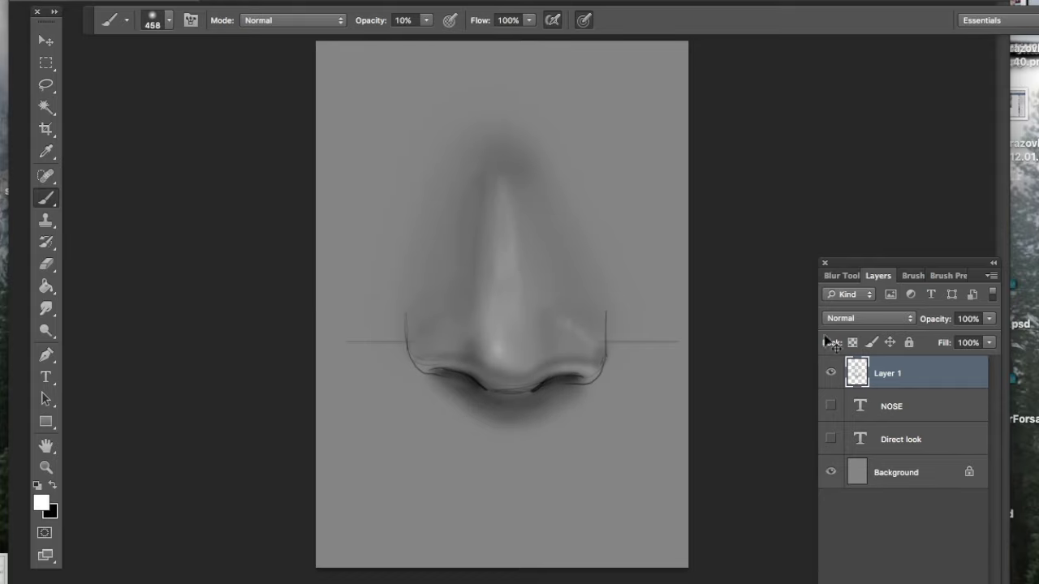
Paint white highlights on the nose wings with the brush at 12% opacity
{"action": "left_click", "coordinate": [426, 19]}
{"action": "left_click_drag", "start_coordinate": [421, 37], "coordinate": [423, 37]}
{"action": "left_click_drag", "start_coordinate": [566, 313], "coordinate": [578, 323]}
Sample the dark nostril tone and shade the wings, the sides of the nose and the edges of the bridge
{"action": "left_click", "coordinate": [480, 386], "text": "alt"}
{"action": "left_click_drag", "start_coordinate": [448, 317], "coordinate": [466, 348]}
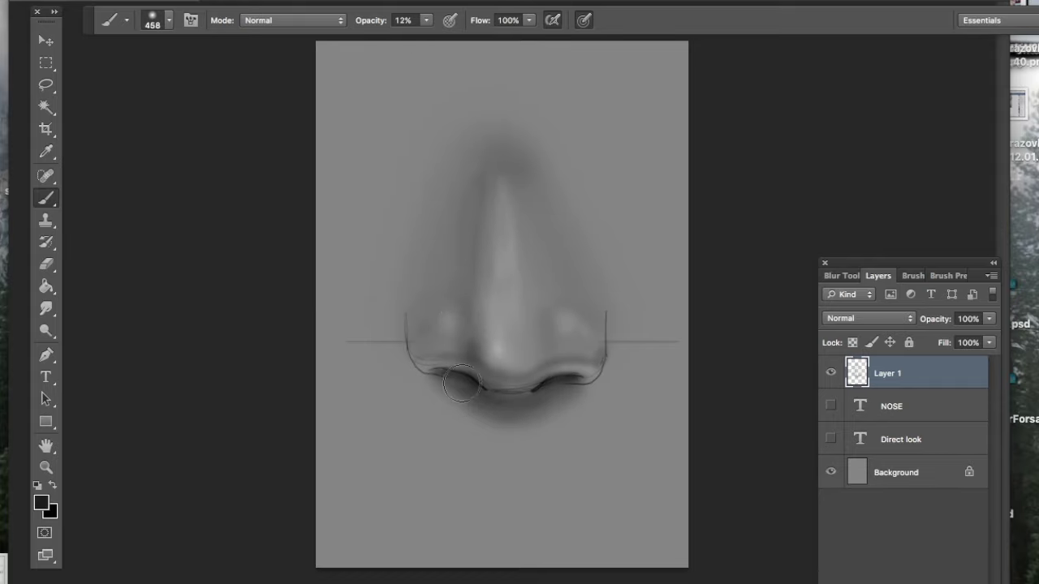
{"action": "left_click_drag", "start_coordinate": [417, 320], "coordinate": [418, 354]}
{"action": "left_click_drag", "start_coordinate": [460, 248], "coordinate": [431, 313]}
{"action": "left_click_drag", "start_coordinate": [558, 236], "coordinate": [596, 311]}
{"action": "left_click_drag", "start_coordinate": [533, 209], "coordinate": [591, 315]}
{"action": "left_click_drag", "start_coordinate": [493, 194], "coordinate": [489, 326]}
Configure the Smudge tool with 72% strength and a 332 px square tip
{"action": "left_click", "coordinate": [46, 308]}
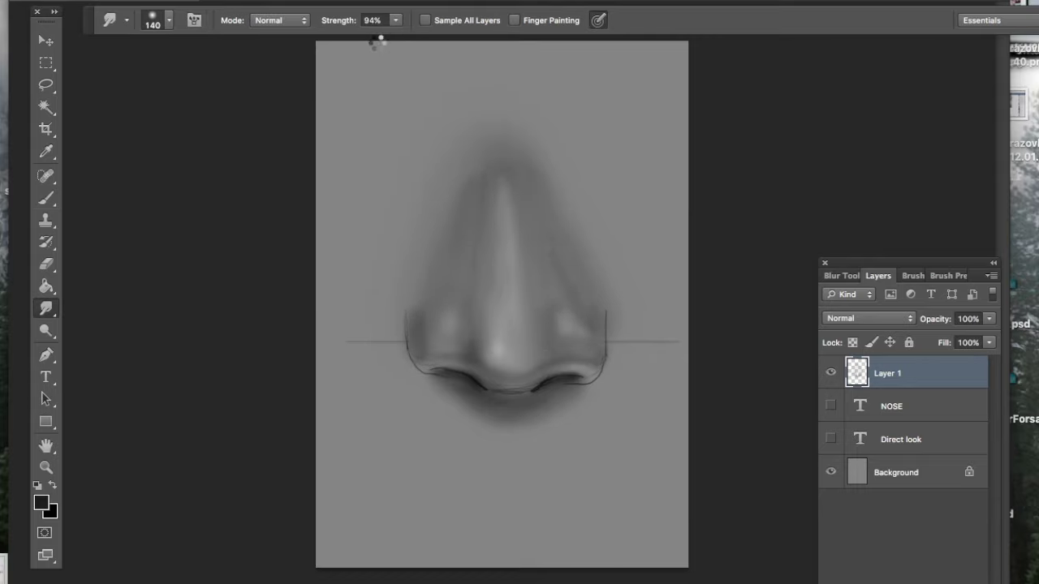
{"action": "left_click", "coordinate": [395, 20]}
{"action": "left_click_drag", "start_coordinate": [399, 35], "coordinate": [381, 36]}
{"action": "right_click", "coordinate": [622, 295]}
{"action": "left_click_drag", "start_coordinate": [801, 412], "coordinate": [802, 432]}
{"action": "left_click", "coordinate": [725, 412]}
Set the brush to a 405 px square tip and darken the crease between the left wing and the nose tip
{"action": "left_click", "coordinate": [46, 198]}
{"action": "right_click", "coordinate": [566, 272]}
{"action": "left_click", "coordinate": [670, 391]}
{"action": "left_click", "coordinate": [703, 308]}
{"action": "right_click", "coordinate": [510, 326]}
{"action": "left_click", "coordinate": [662, 364]}
{"action": "left_click_drag", "start_coordinate": [468, 304], "coordinate": [469, 333]}
Darken both sides of the central bridge highlight with the brush at 7% opacity
{"action": "left_click", "coordinate": [427, 21]}
{"action": "left_click_drag", "start_coordinate": [429, 37], "coordinate": [425, 36]}
{"action": "left_click", "coordinate": [484, 387]}
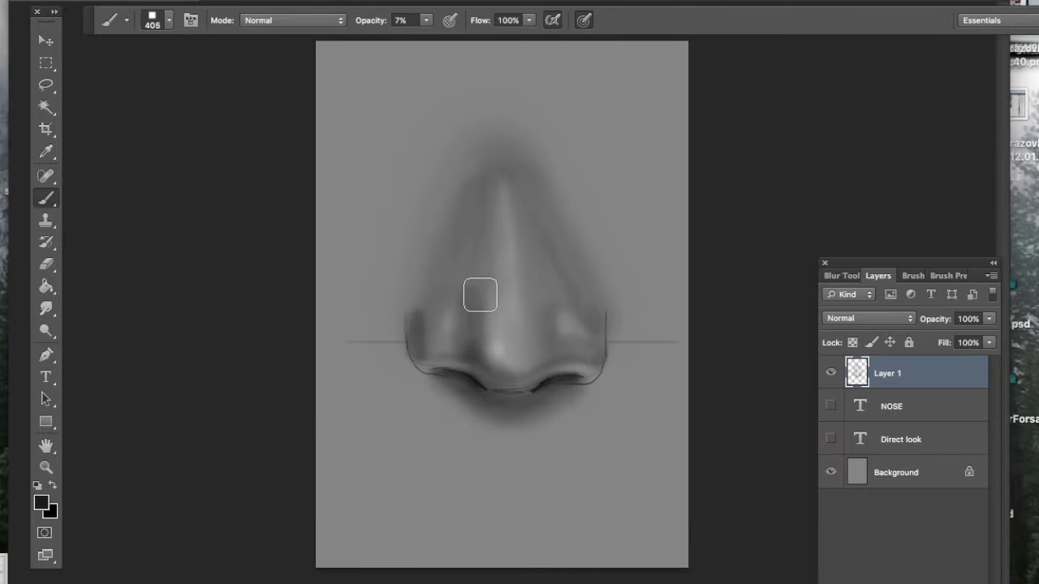
{"action": "left_click_drag", "start_coordinate": [488, 169], "coordinate": [483, 305]}
{"action": "left_click_drag", "start_coordinate": [524, 199], "coordinate": [515, 320]}
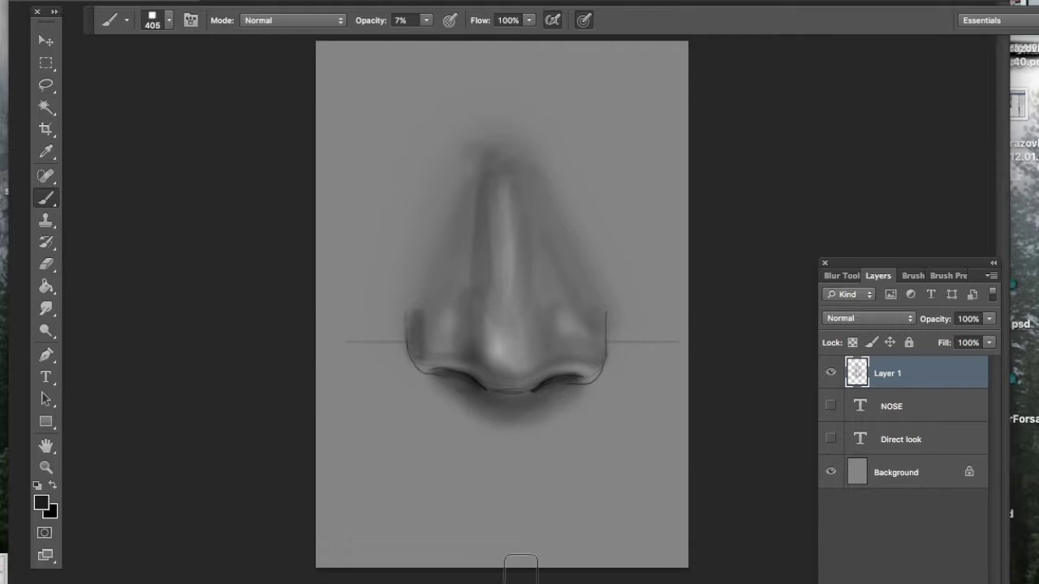
Transform the nose layer, stretching it slightly upward and narrowing it from the right side
{"action": "left_click", "coordinate": [46, 40]}
{"action": "left_click_drag", "start_coordinate": [512, 86], "coordinate": [512, 61]}
{"action": "left_click_drag", "start_coordinate": [679, 250], "coordinate": [663, 250]}
{"action": "key", "text": "Return"}
Darken the base of the nose between the nostrils with the brush at 21% opacity
{"action": "left_click", "coordinate": [46, 199]}
{"action": "left_click", "coordinate": [427, 20]}
{"action": "left_click_drag", "start_coordinate": [430, 37], "coordinate": [435, 36]}
{"action": "left_click_drag", "start_coordinate": [535, 384], "coordinate": [487, 388]}
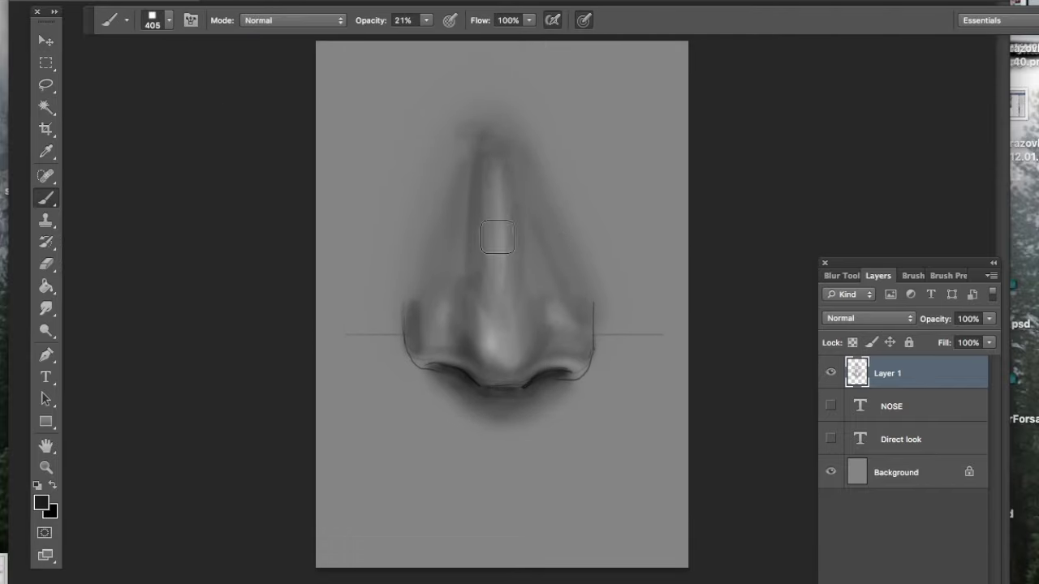
Blend the bridge and wing shading with the Smudge tool at 72% strength
{"action": "left_click", "coordinate": [46, 309]}
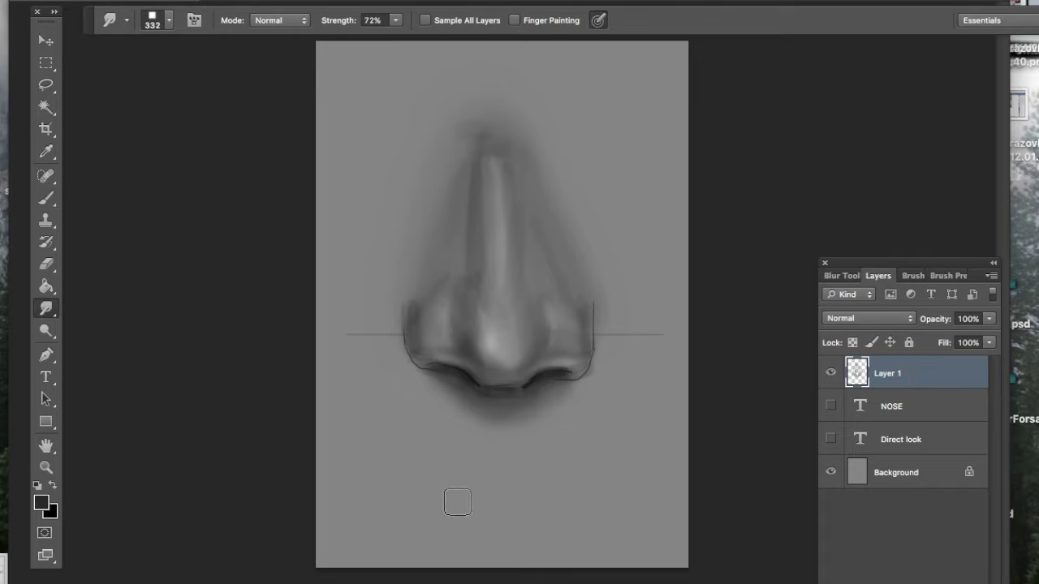
{"action": "key", "text": "b"}
{"action": "left_click", "coordinate": [47, 309]}
Shade beside the nose tip and define the wing contours with a 19 px brush at 45% opacity
{"action": "left_click", "coordinate": [46, 198]}
{"action": "left_click", "coordinate": [42, 503]}
{"action": "left_click", "coordinate": [426, 20]}
{"action": "mouse_move", "coordinate": [427, 37]}
{"action": "left_mouse_down"}
{"action": "mouse_move", "coordinate": [452, 37]}
{"action": "mouse_move", "coordinate": [403, 37]}
{"action": "left_mouse_up"}
{"action": "left_click", "coordinate": [426, 20]}
{"action": "left_click_drag", "start_coordinate": [518, 310], "coordinate": [508, 346]}
{"action": "left_click", "coordinate": [426, 20]}
{"action": "left_click_drag", "start_coordinate": [428, 37], "coordinate": [421, 37]}
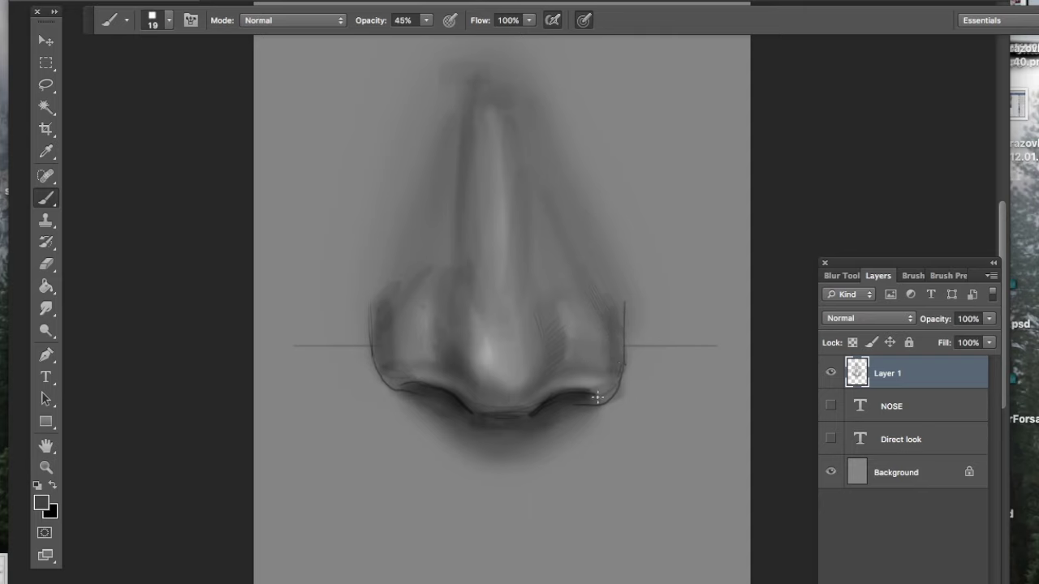
Soften stray shading around the outer edges of the wings using the Eraser at 25% opacity
{"action": "left_click", "coordinate": [47, 265]}
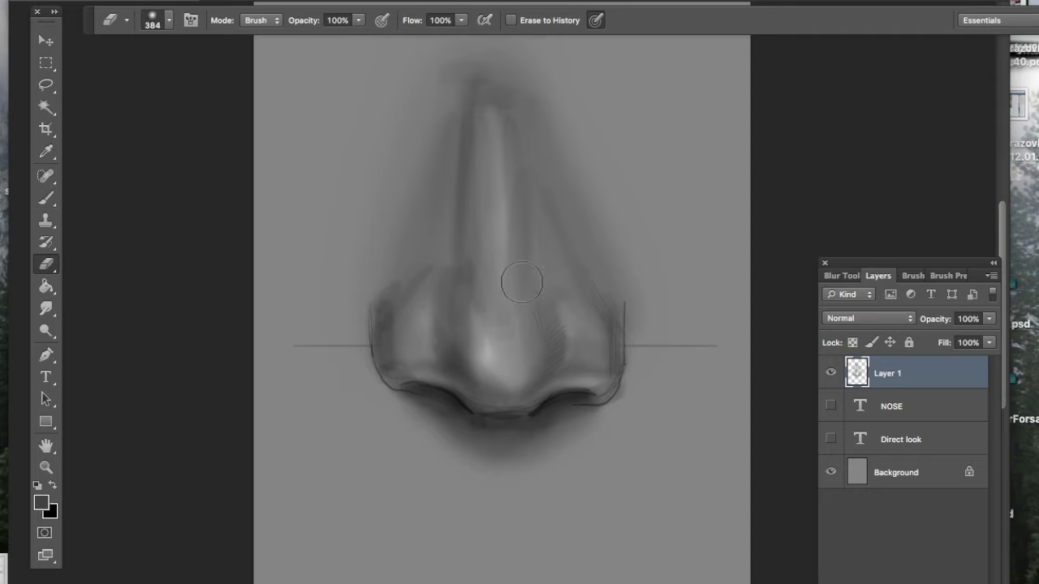
{"action": "left_click", "coordinate": [47, 199]}
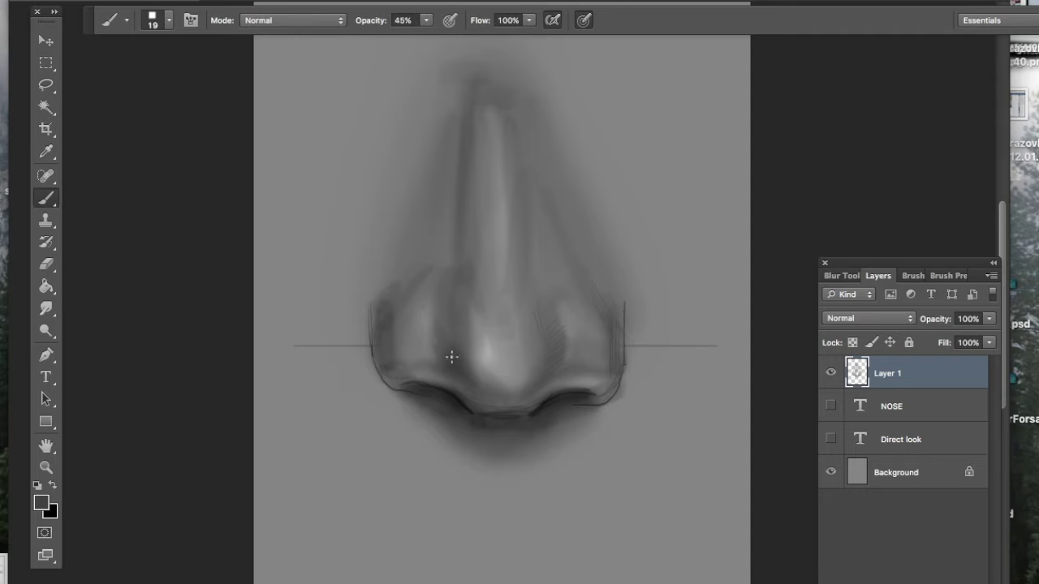
{"action": "left_click", "coordinate": [46, 266]}
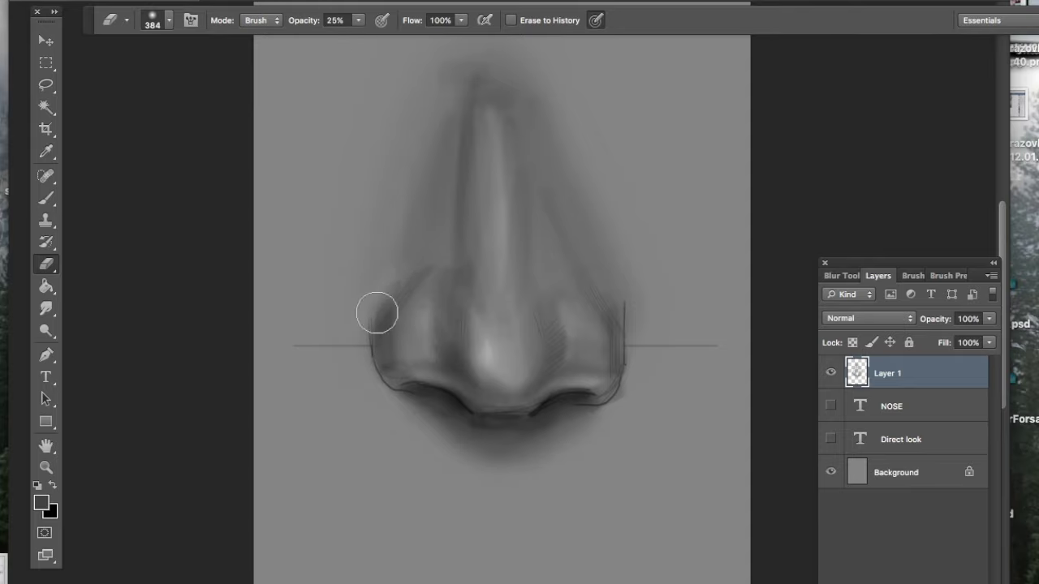
Refine the nostrils, the nose base and the wing edges with the fine brush, using tones sampled from the drawing
{"action": "key", "text": "super+minus"}
{"action": "key", "text": "super+plus"}
{"action": "key", "text": "super+plus"}
{"action": "left_click", "coordinate": [47, 199]}
{"action": "left_click", "coordinate": [558, 453], "text": "alt"}
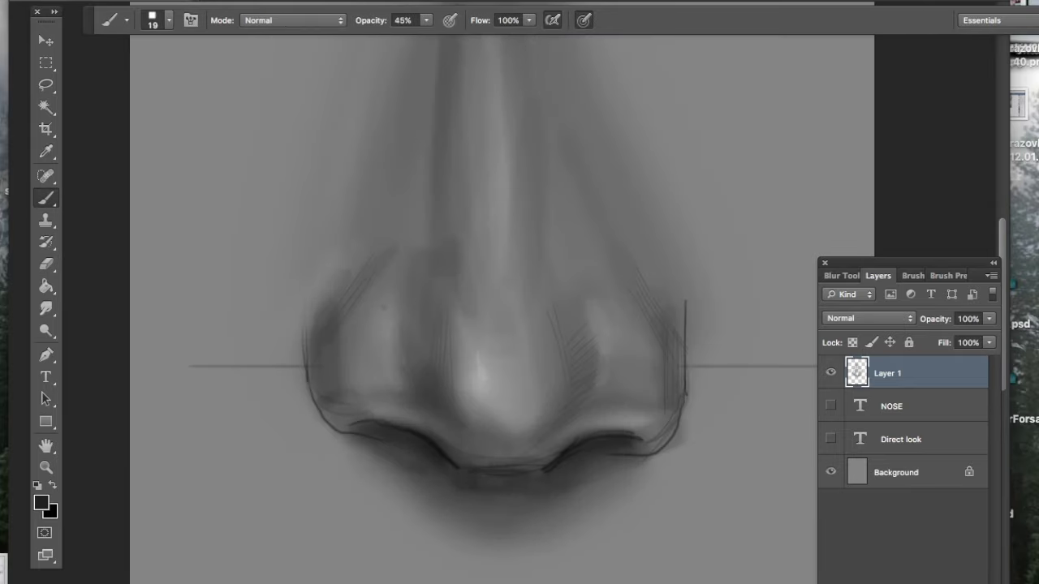
{"action": "left_click", "coordinate": [477, 455], "text": "alt"}
{"action": "left_click", "coordinate": [558, 468], "text": "alt"}
{"action": "left_click", "coordinate": [637, 419], "text": "alt"}
{"action": "left_click", "coordinate": [536, 460], "text": "alt"}
Sample a light grey and paint light edges around both wings with a 193 px brush at 16% opacity
{"action": "key", "text": "super+minus"}
{"action": "left_click", "coordinate": [47, 265]}
{"action": "left_click", "coordinate": [46, 198]}
{"action": "left_click", "coordinate": [490, 348], "text": "alt"}
{"action": "right_click", "coordinate": [570, 396]}
{"action": "left_click_drag", "start_coordinate": [617, 438], "coordinate": [701, 439]}
{"action": "left_click", "coordinate": [425, 21]}
{"action": "left_click_drag", "start_coordinate": [430, 37], "coordinate": [405, 39]}
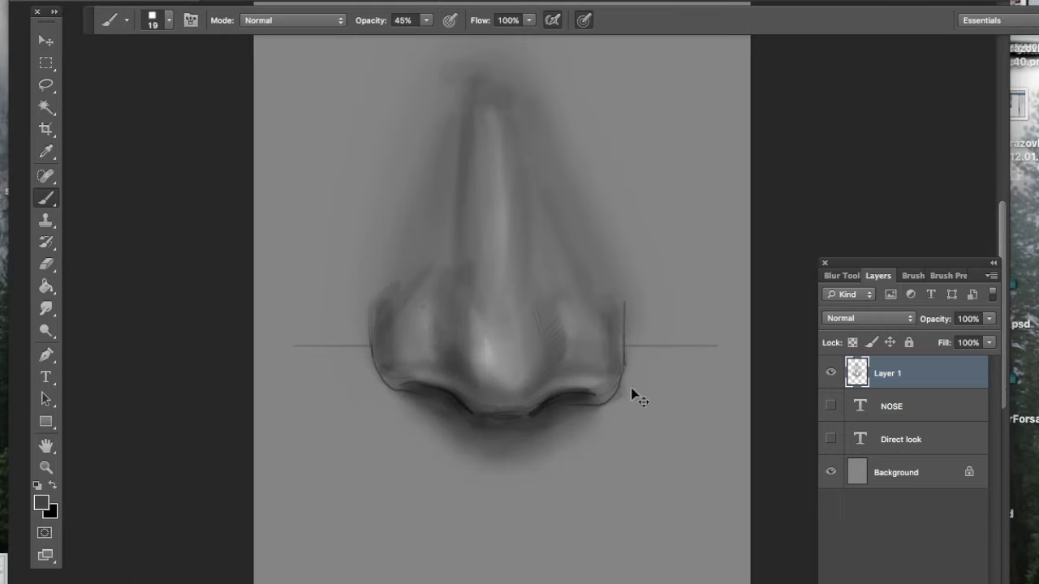
{"action": "key", "text": "e"}
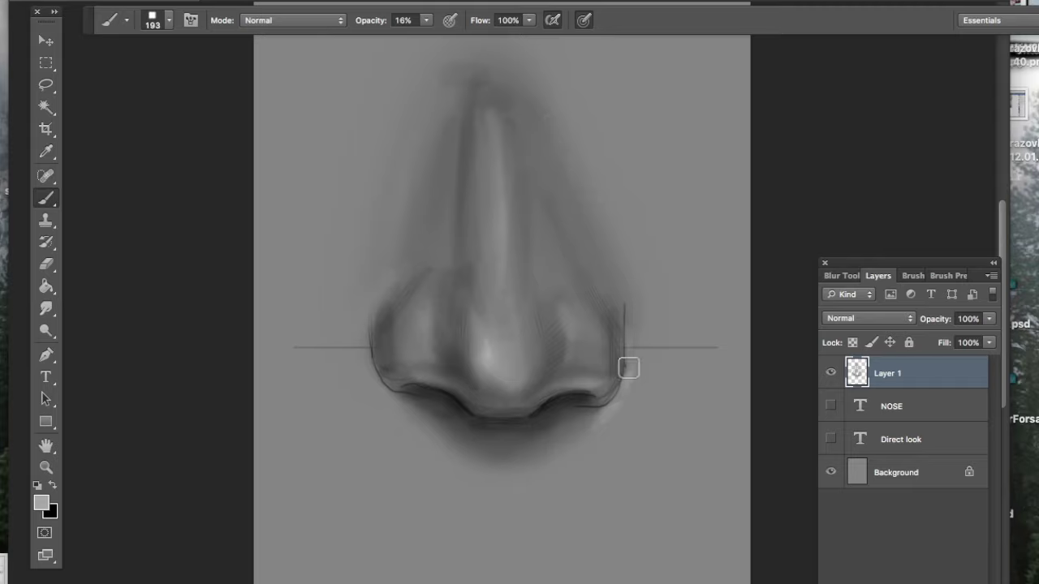
{"action": "left_click_drag", "start_coordinate": [629, 368], "coordinate": [637, 364]}
{"action": "mouse_move", "coordinate": [367, 323]}
{"action": "left_mouse_down"}
{"action": "mouse_move", "coordinate": [377, 407]}
{"action": "mouse_move", "coordinate": [408, 412]}
{"action": "left_mouse_up"}
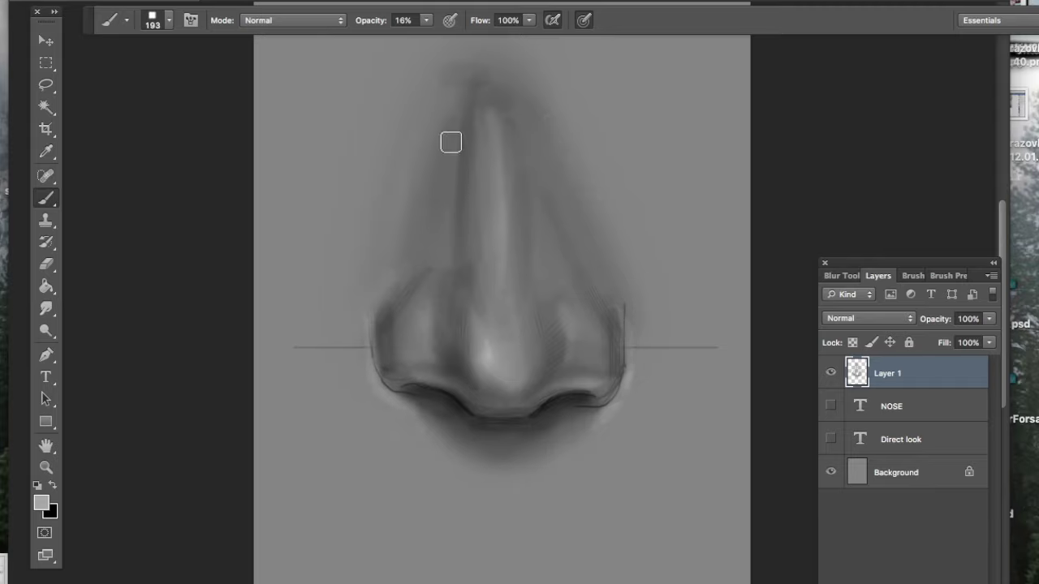
Paint a light edge along the left side of the nose and try a matching one along the right side
{"action": "left_click_drag", "start_coordinate": [401, 279], "coordinate": [411, 138]}
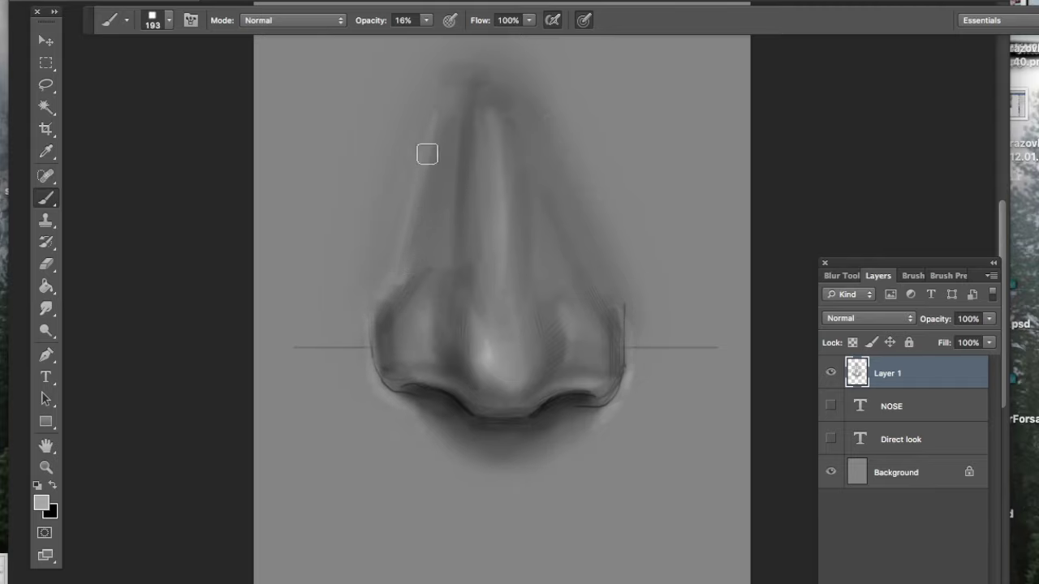
{"action": "left_click_drag", "start_coordinate": [572, 144], "coordinate": [623, 304]}
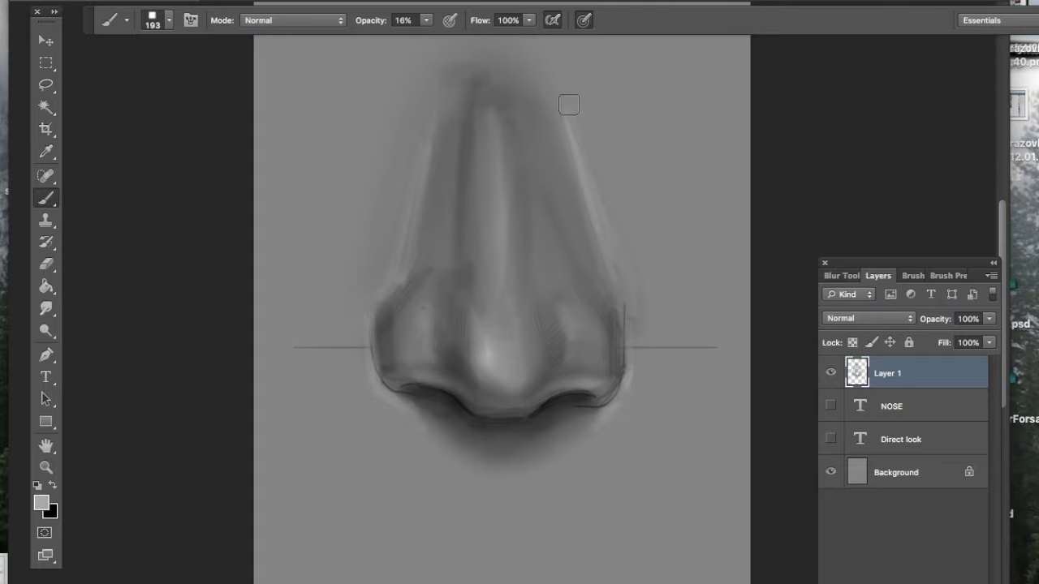
{"action": "key", "text": "super+z"}
Clean up the sides of the nose with a 321 px brush at 7% opacity, sampling the surrounding grey
{"action": "right_click", "coordinate": [615, 244]}
{"action": "left_click", "coordinate": [788, 293]}
{"action": "left_click", "coordinate": [557, 105]}
{"action": "key", "text": "0"}
{"action": "key", "text": "7"}
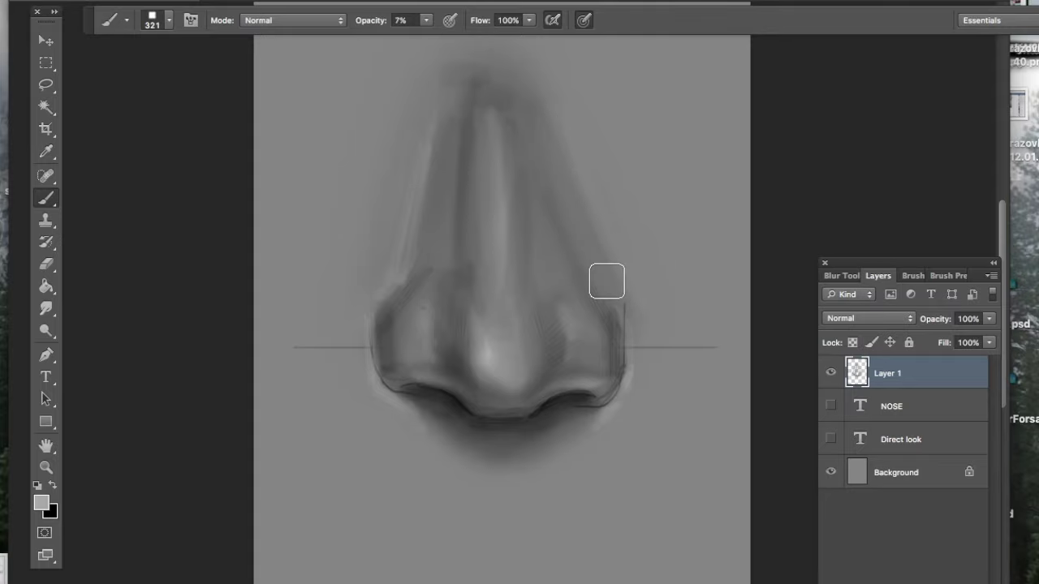
{"action": "left_click", "coordinate": [390, 134], "text": "alt"}
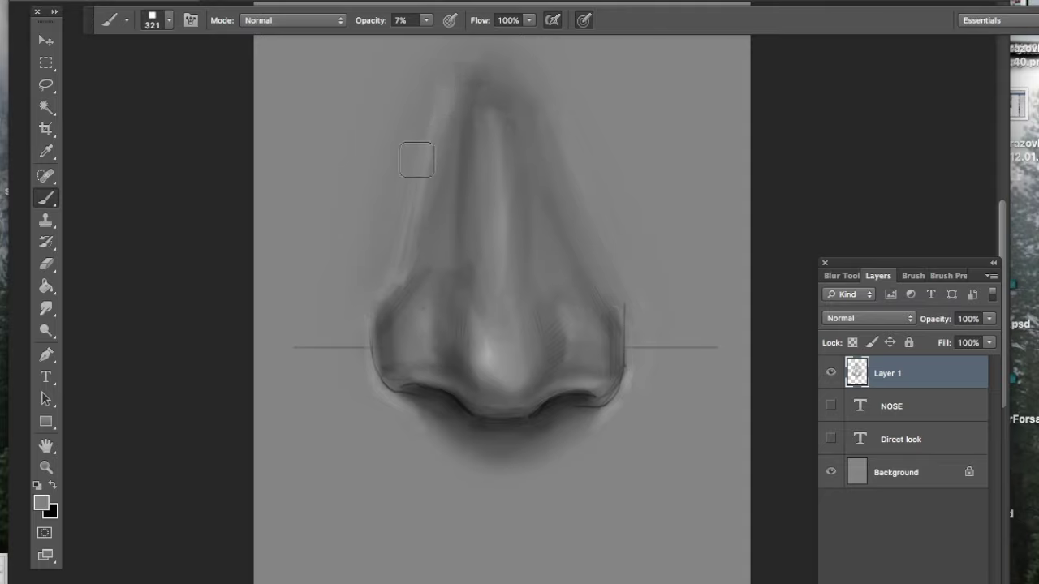
Sample the shadow tone beside the nose tip and touch up the shading with an 18 px round brush
{"action": "key", "text": "super+minus"}
{"action": "key", "text": "super+plus"}
{"action": "left_click", "coordinate": [552, 373], "text": "alt"}
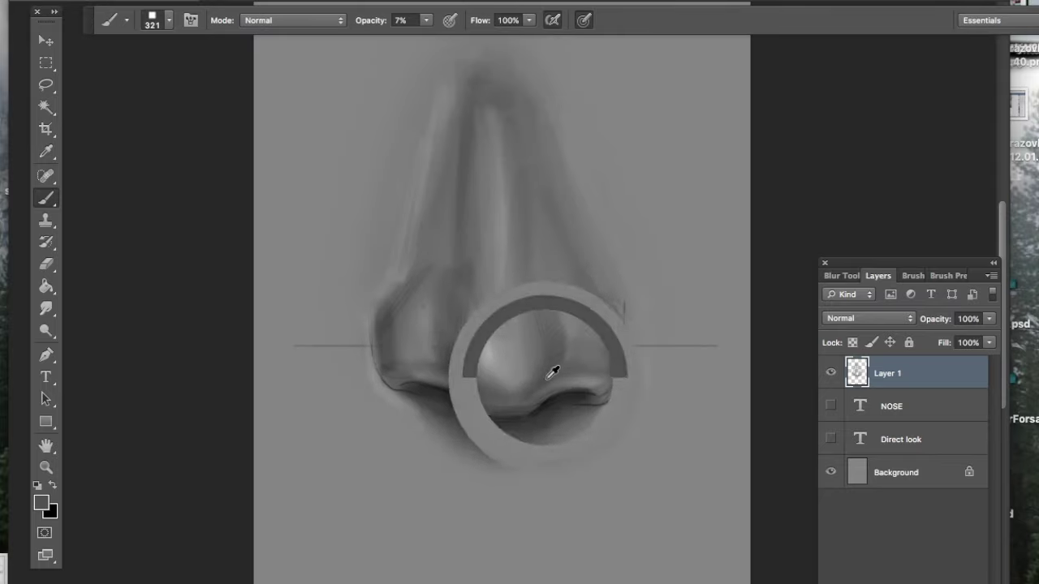
{"action": "right_click", "coordinate": [552, 373]}
{"action": "left_click", "coordinate": [622, 455]}
{"action": "left_click", "coordinate": [495, 330]}
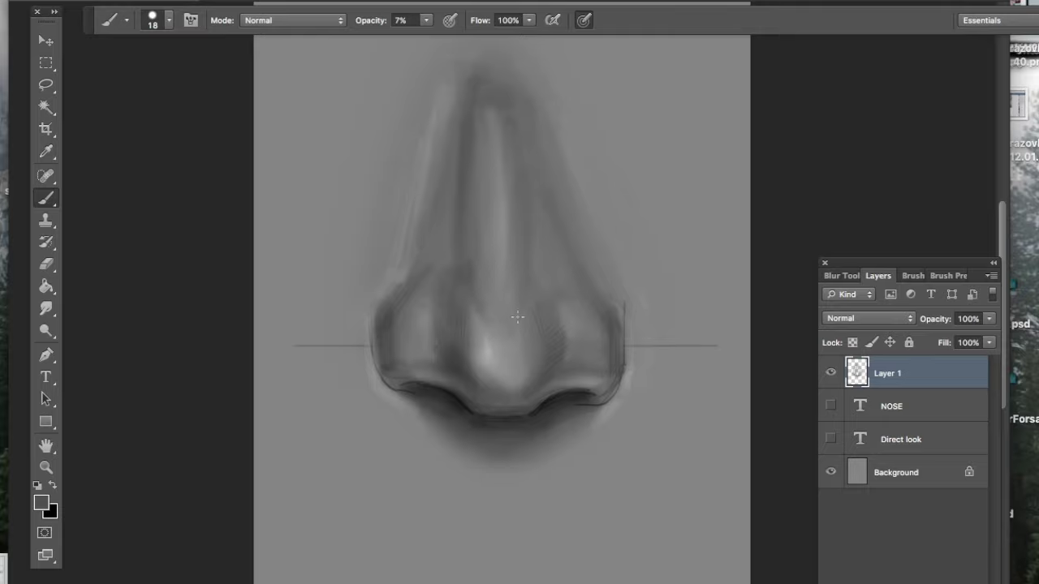
{"action": "key", "text": "super+minus"}
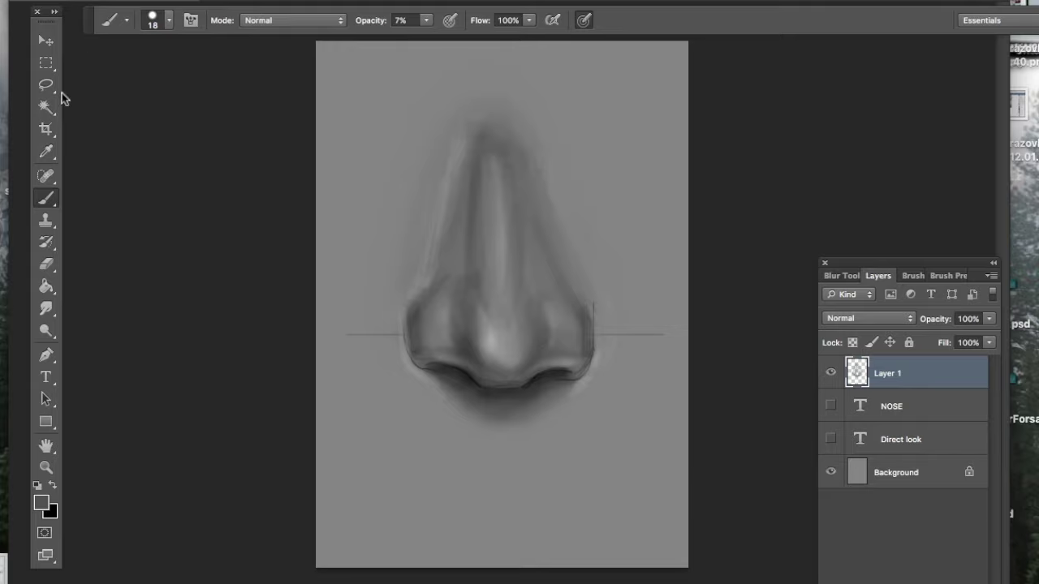
Hide Layer 1, which holds the painted nose
{"action": "key", "text": "super+plus"}
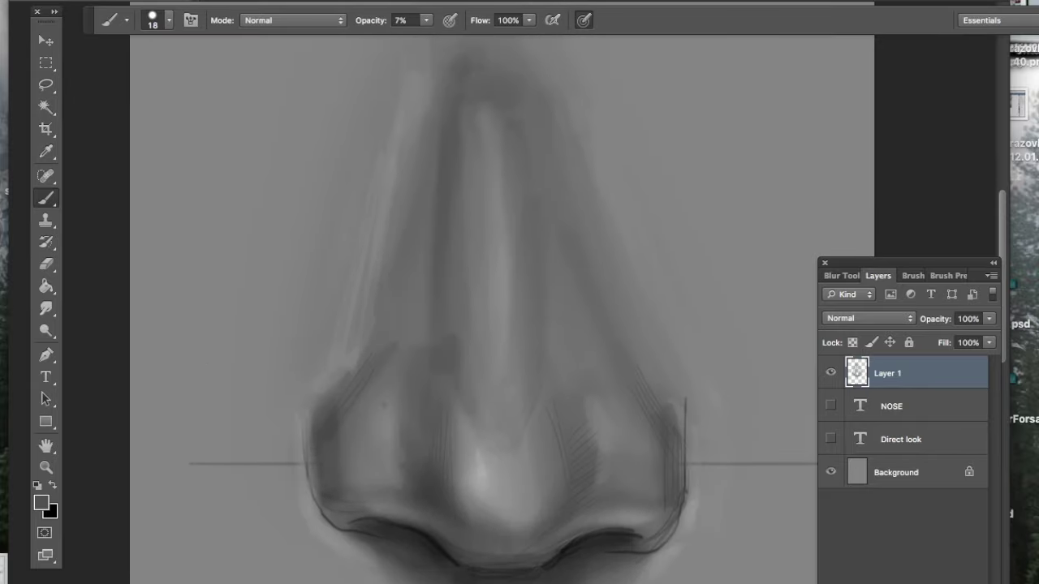
{"action": "key", "text": "super+minus"}
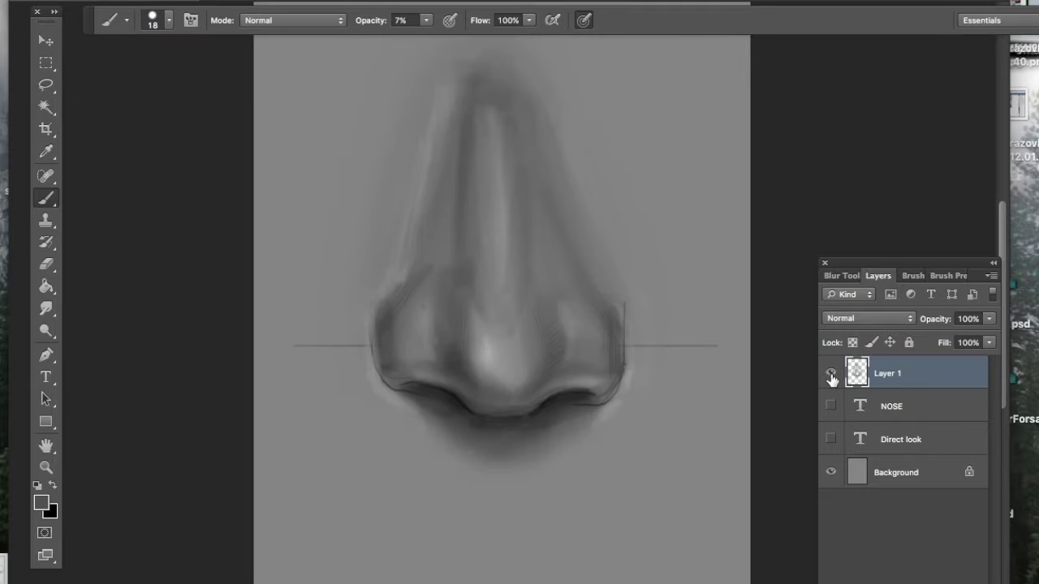
{"action": "left_click", "coordinate": [831, 375]}
{"action": "key", "text": "super+alt+shift+n"}
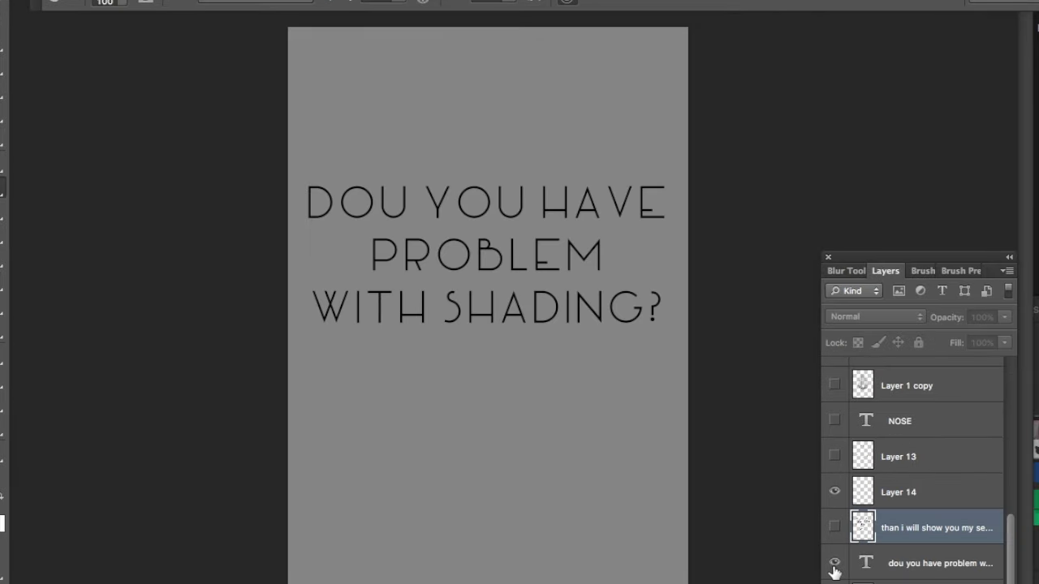
Replace the "dou you have problem with shading?" caption with the "than i will show you my secret" caption layer
{"action": "left_click", "coordinate": [834, 564]}
{"action": "left_click", "coordinate": [834, 528]}
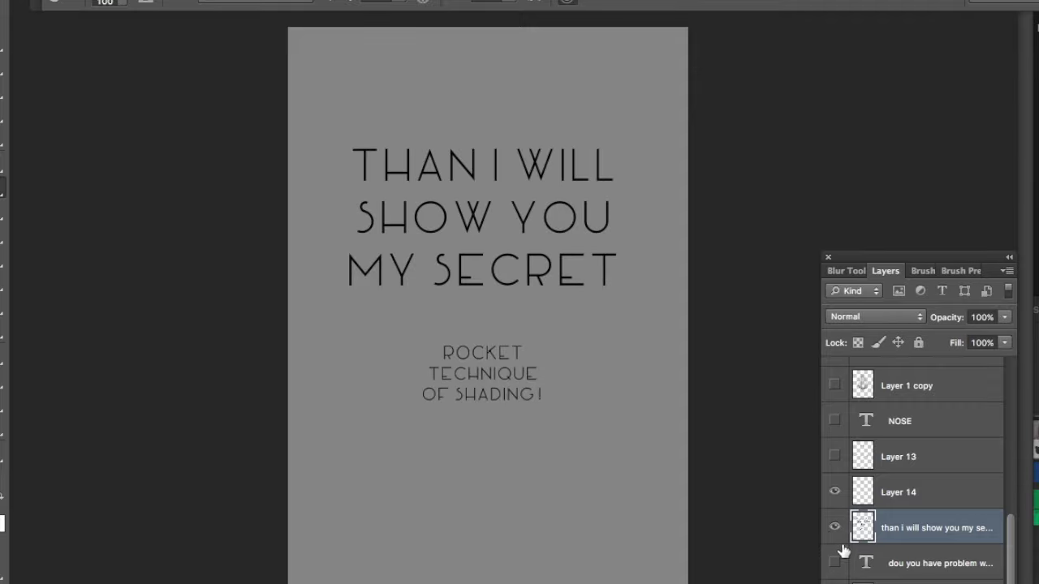
{"action": "key", "text": "ctrl+plus"}
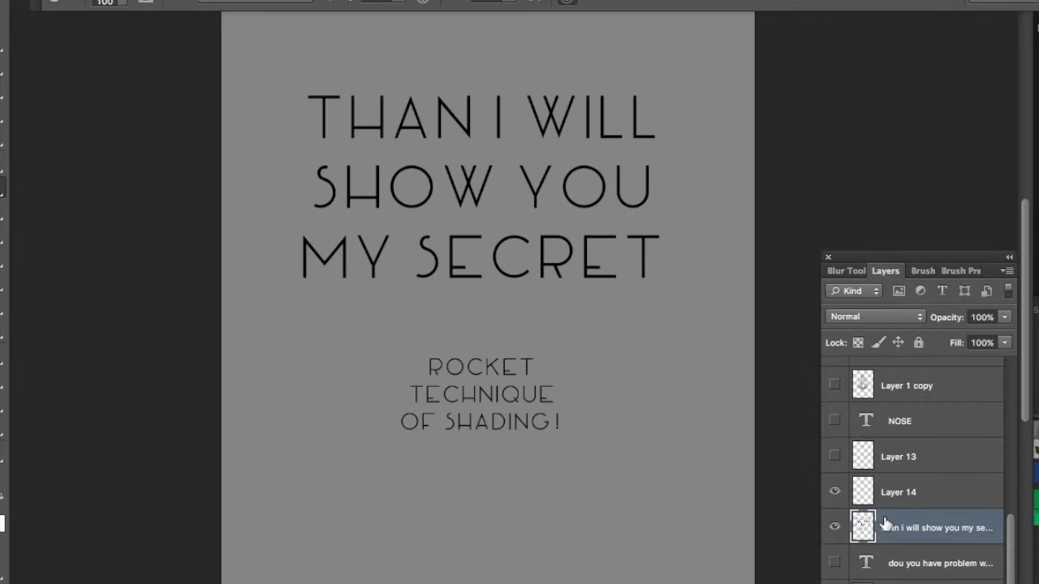
{"action": "key", "text": "ctrl+plus"}
{"action": "key", "text": "ctrl+plus"}
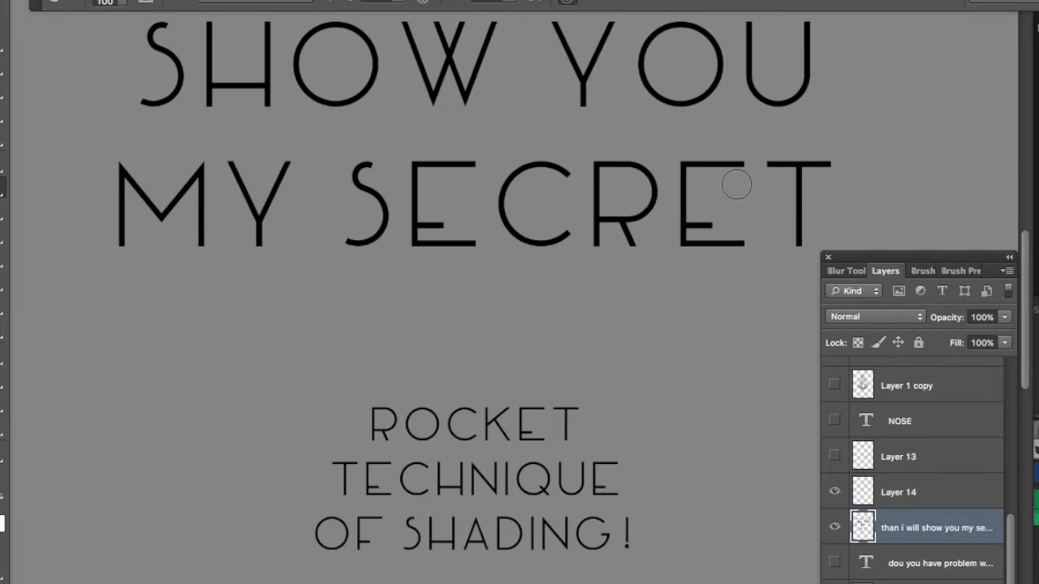
{"action": "left_click_drag", "start_coordinate": [633, 353], "coordinate": [219, 518]}
{"action": "left_click_drag", "start_coordinate": [266, 580], "coordinate": [415, 390]}
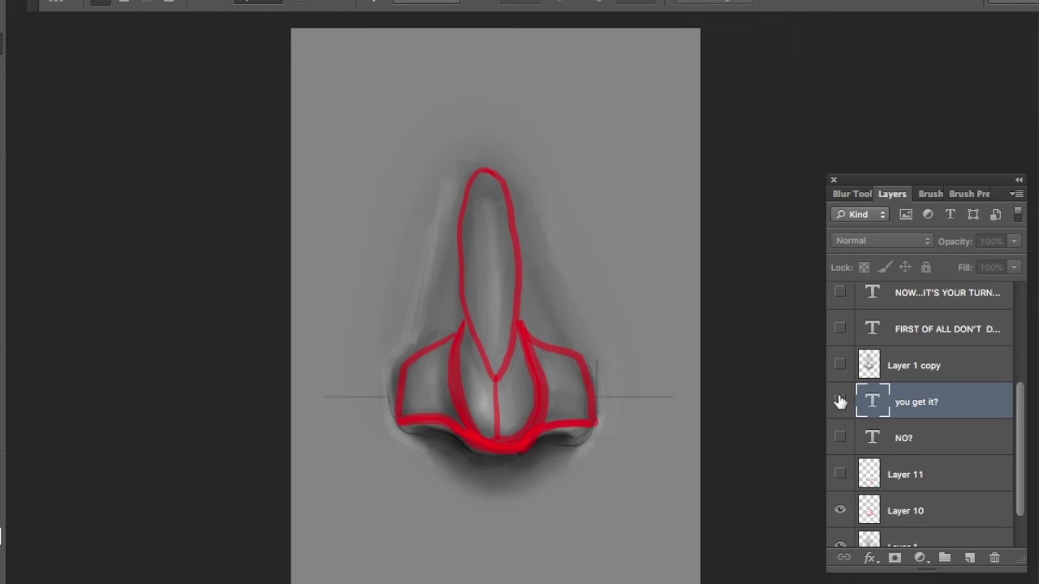
Display the "you get it?" caption above the rocket outline and hide it again, and do the same with "NO?"
{"action": "left_click", "coordinate": [840, 404]}
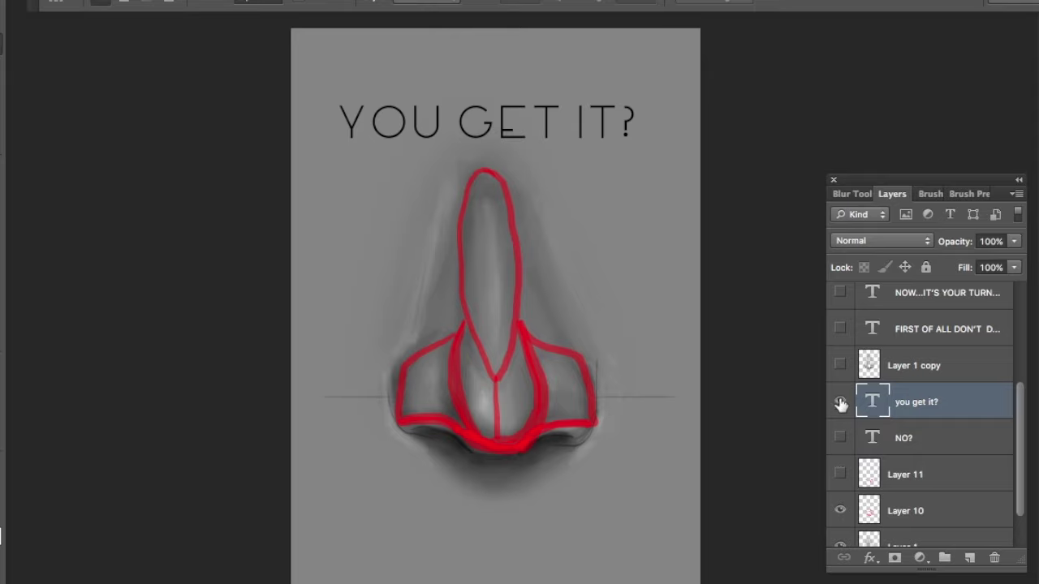
{"action": "left_click", "coordinate": [840, 403]}
{"action": "left_click", "coordinate": [840, 438]}
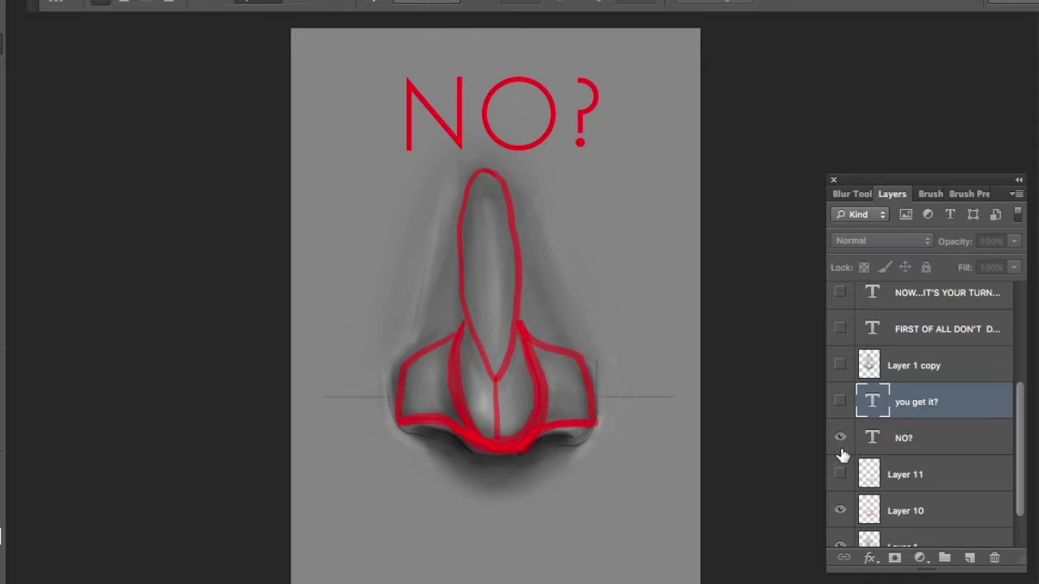
{"action": "left_click", "coordinate": [840, 438]}
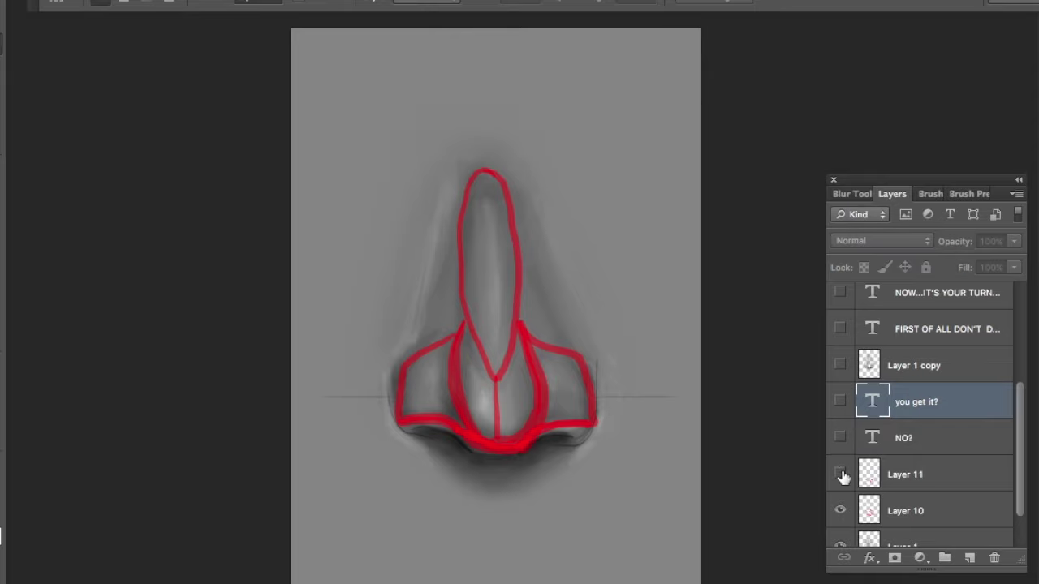
Show the red rocket flames on Layer 11 beneath the nose and toggle them off and on repeatedly
{"action": "left_click", "coordinate": [840, 475]}
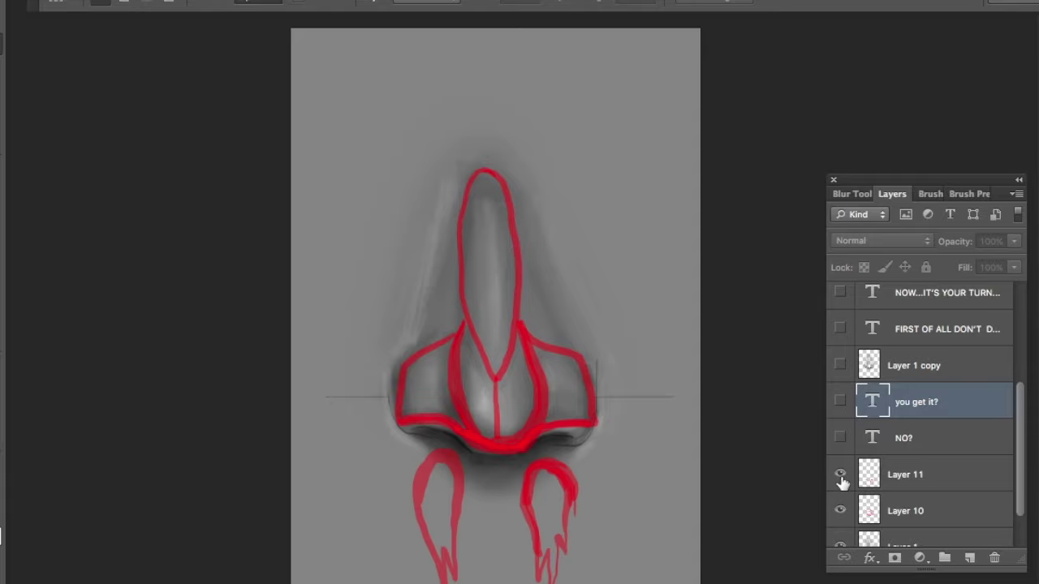
{"action": "left_click", "coordinate": [840, 477]}
{"action": "left_click", "coordinate": [840, 477]}
{"action": "left_click", "coordinate": [839, 478]}
{"action": "left_click", "coordinate": [839, 481]}
{"action": "left_click", "coordinate": [838, 482]}
{"action": "left_click", "coordinate": [838, 482]}
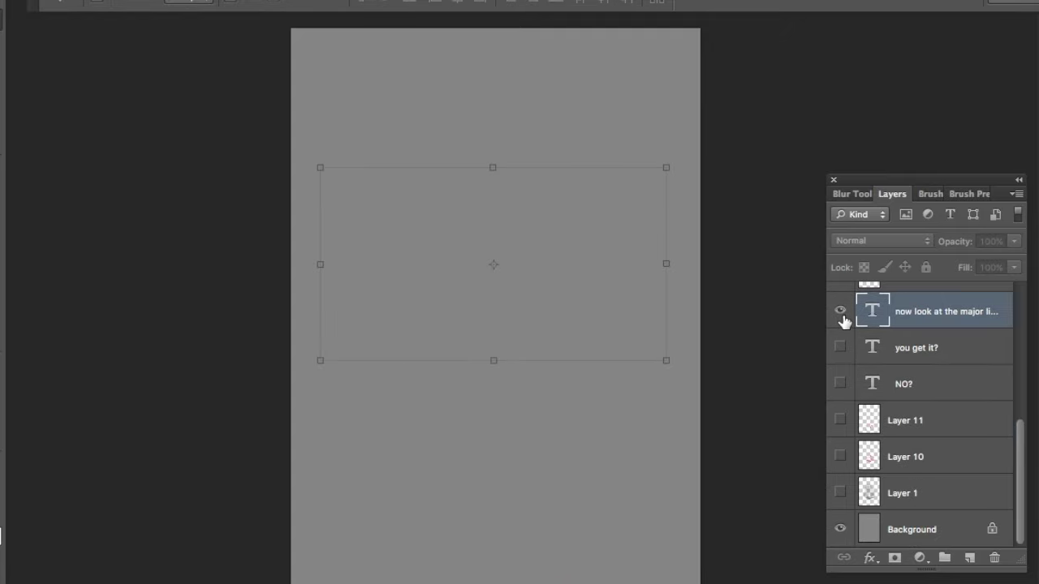
Display and hide in turn the captions about the major lines of the rocket and the deepest shadows of the nose
{"action": "left_click", "coordinate": [840, 310]}
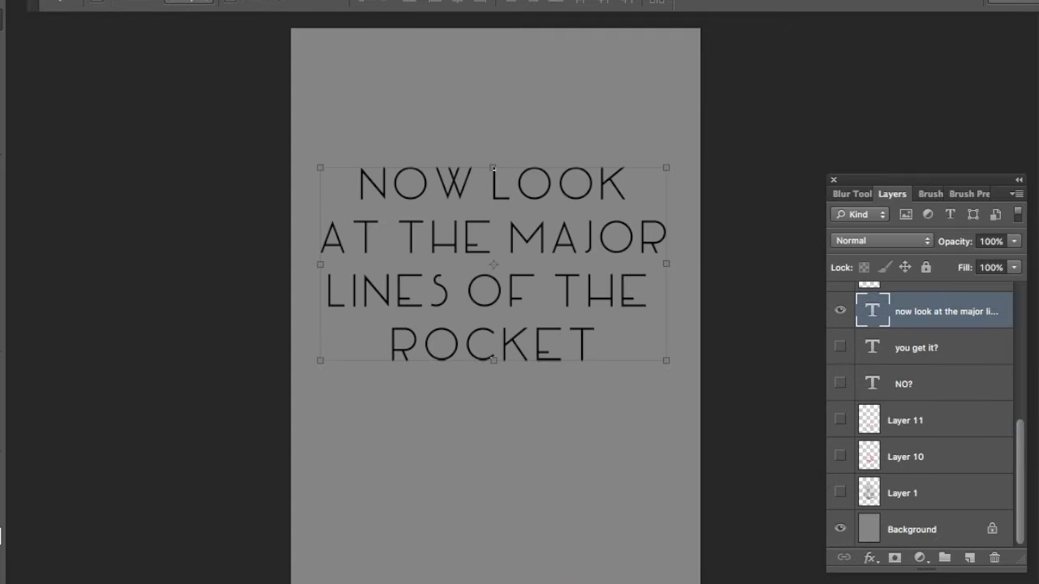
{"action": "left_click", "coordinate": [840, 312]}
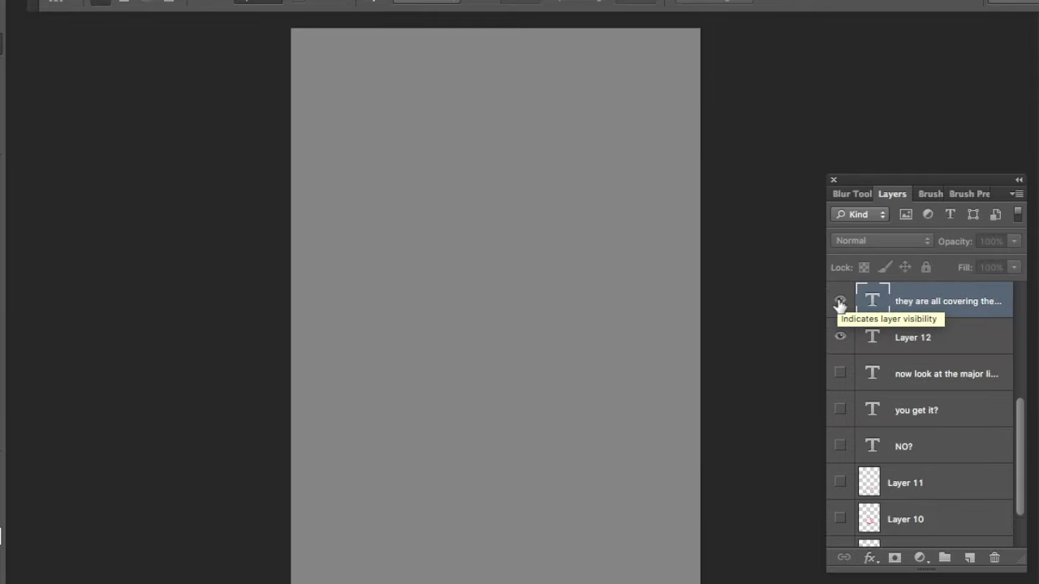
{"action": "left_click", "coordinate": [840, 303]}
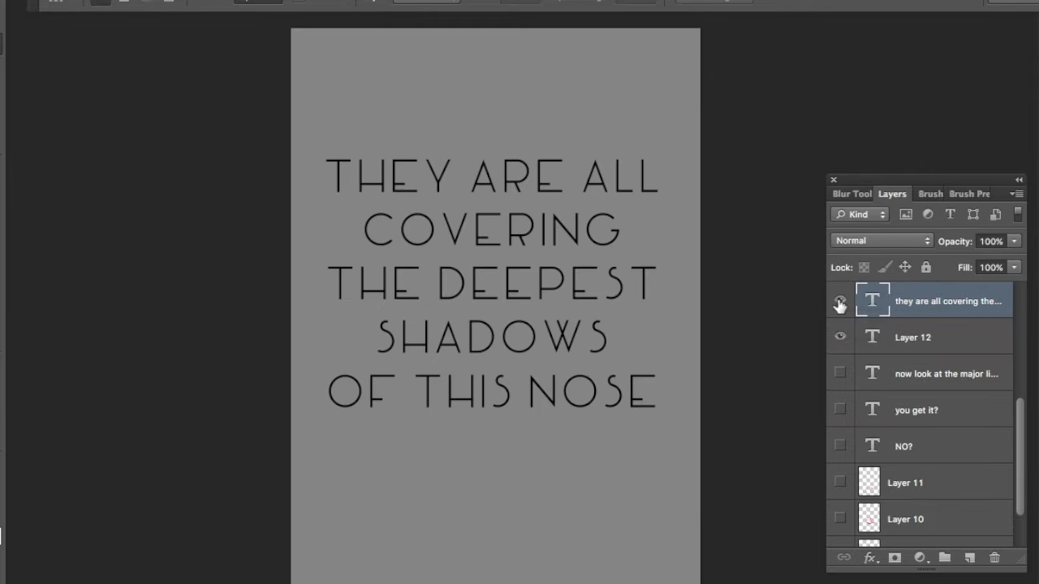
{"action": "left_click", "coordinate": [840, 303]}
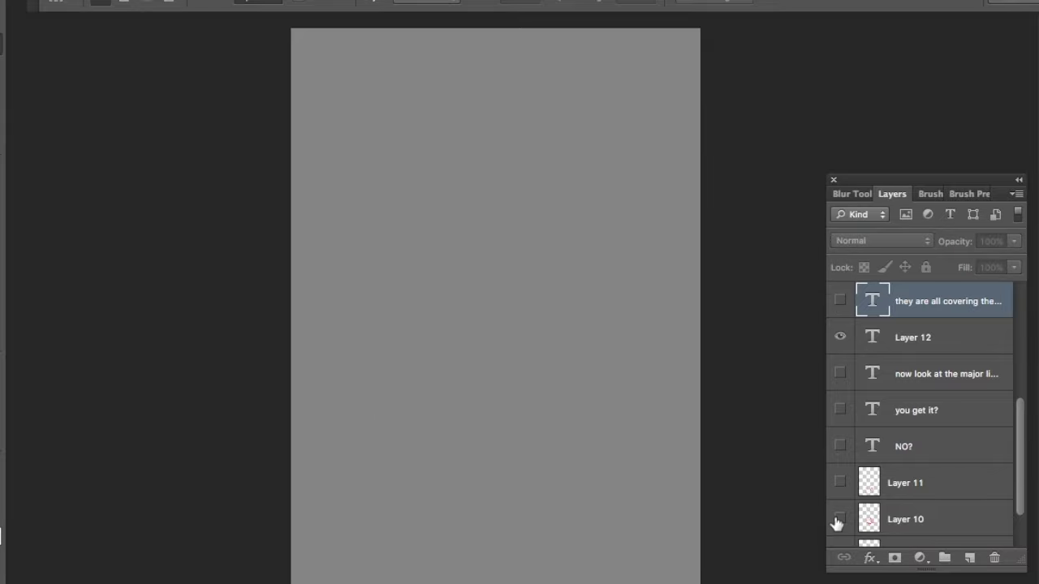
Show the painted nose on Layer 1 with the red rocket outline on Layer 10 over it
{"action": "scroll", "coordinate": [838, 519], "scroll_direction": "down", "scroll_amount": 2}
{"action": "left_click", "coordinate": [840, 493]}
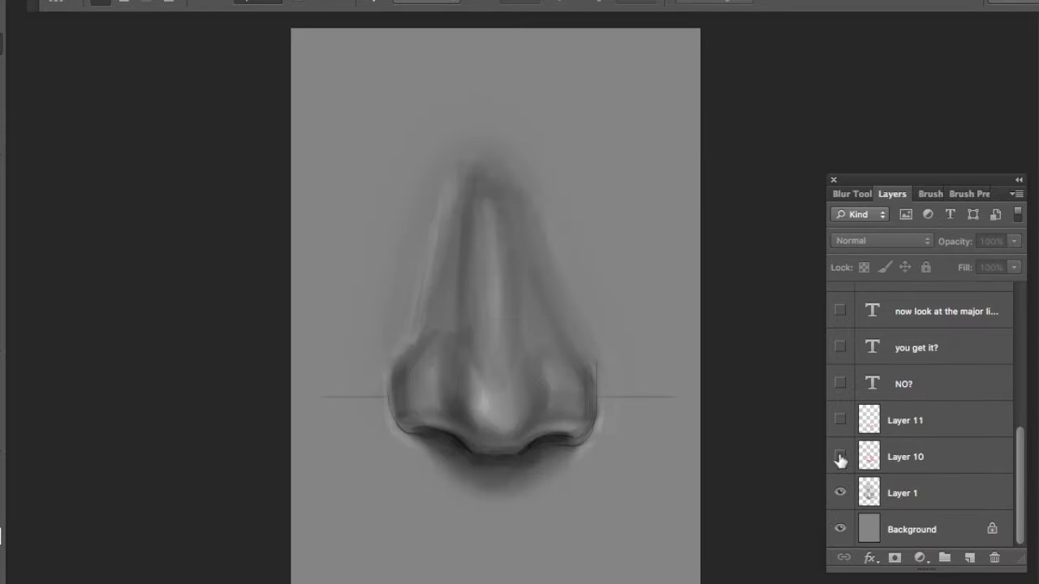
{"action": "left_click", "coordinate": [840, 456]}
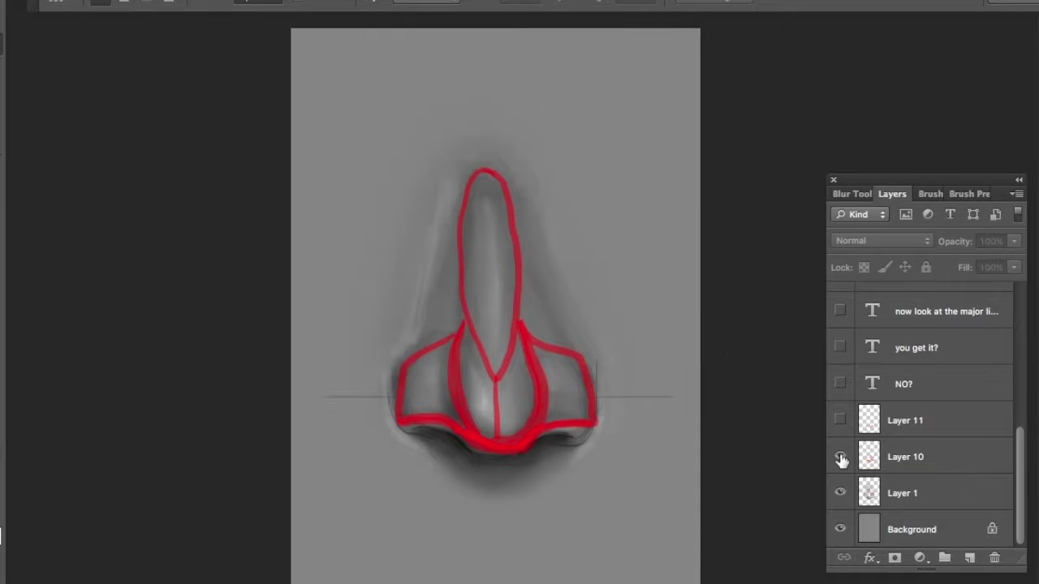
Toggle the rocket outline on Layer 10 repeatedly to compare its lines with the nose's deepest shadows
{"action": "left_click", "coordinate": [839, 457]}
{"action": "left_click", "coordinate": [841, 458]}
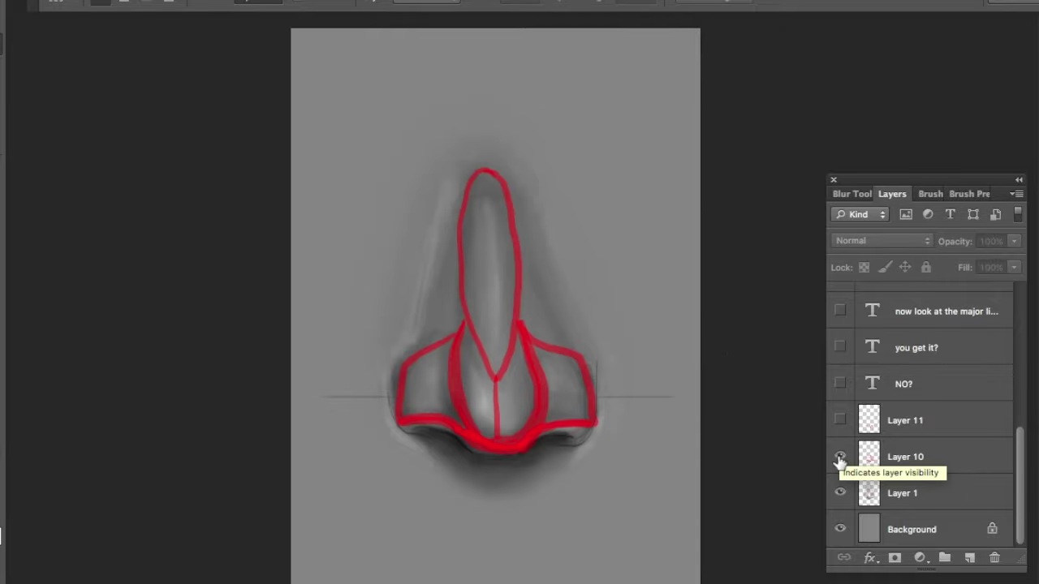
{"action": "left_click", "coordinate": [840, 457]}
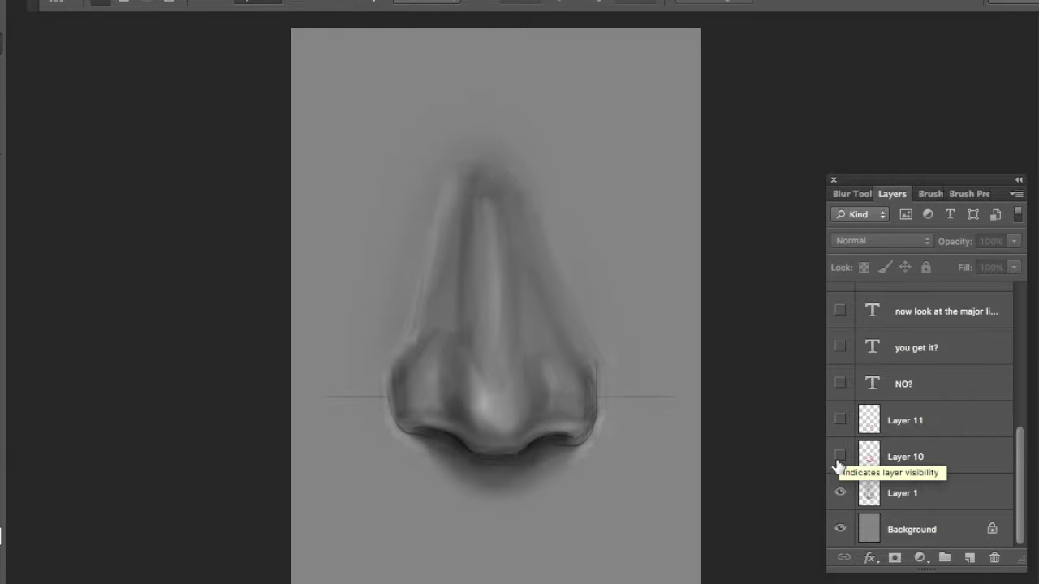
{"action": "left_click", "coordinate": [840, 457]}
{"action": "left_click", "coordinate": [840, 459]}
{"action": "left_click", "coordinate": [840, 458]}
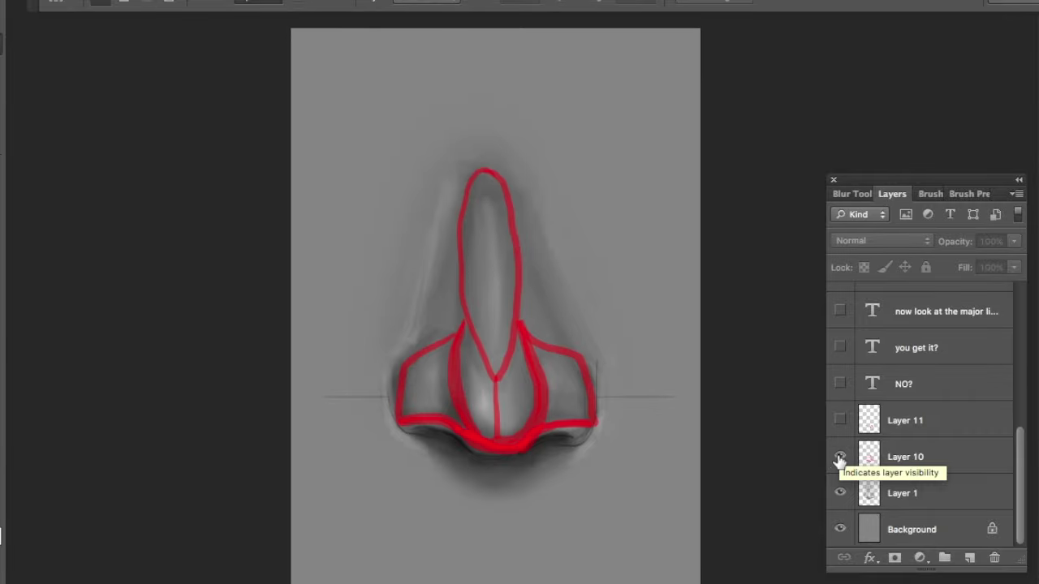
{"action": "left_click", "coordinate": [840, 459]}
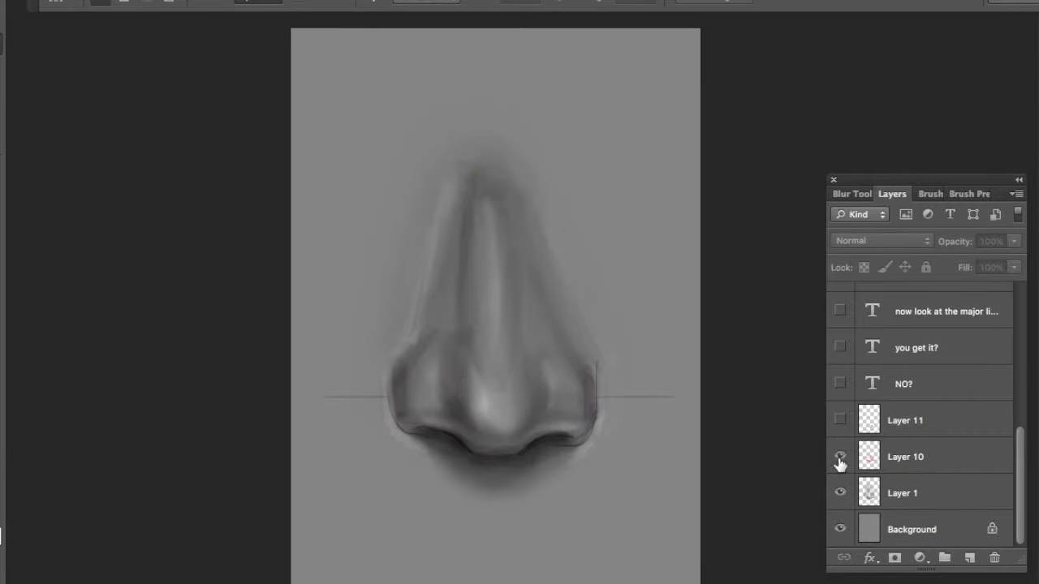
{"action": "left_click", "coordinate": [840, 459]}
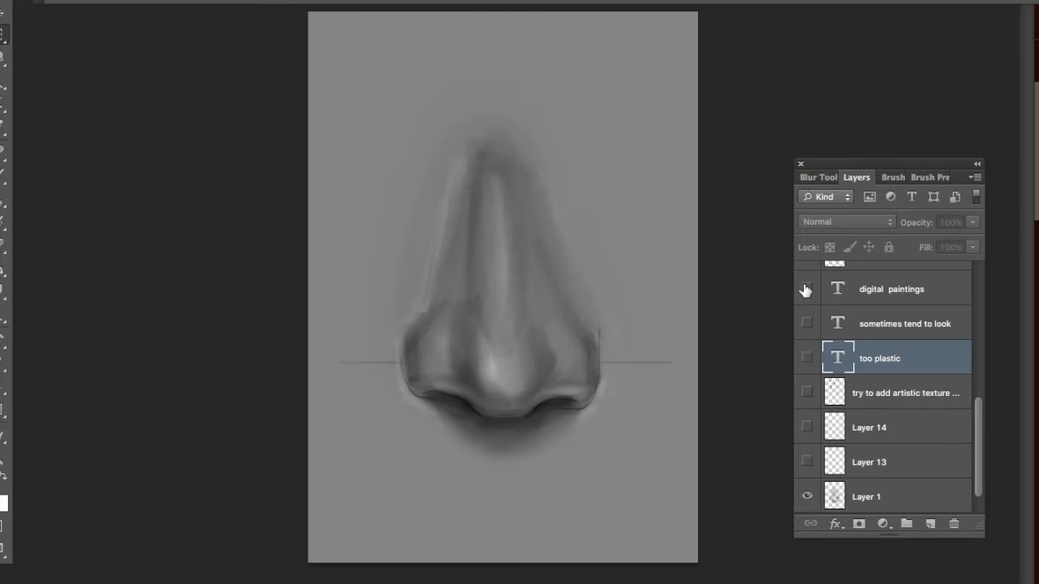
Build up the captions "digital paintings", "sometimes tend to look" and "too plastic" over the nose, and hide all three again
{"action": "left_click", "coordinate": [807, 288]}
{"action": "left_click", "coordinate": [807, 325]}
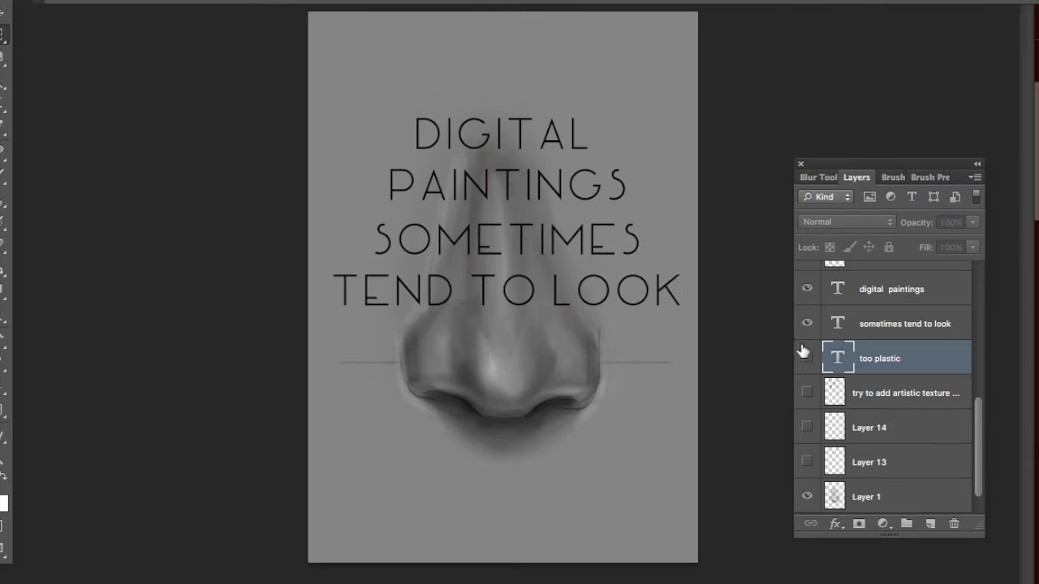
{"action": "left_click", "coordinate": [806, 358]}
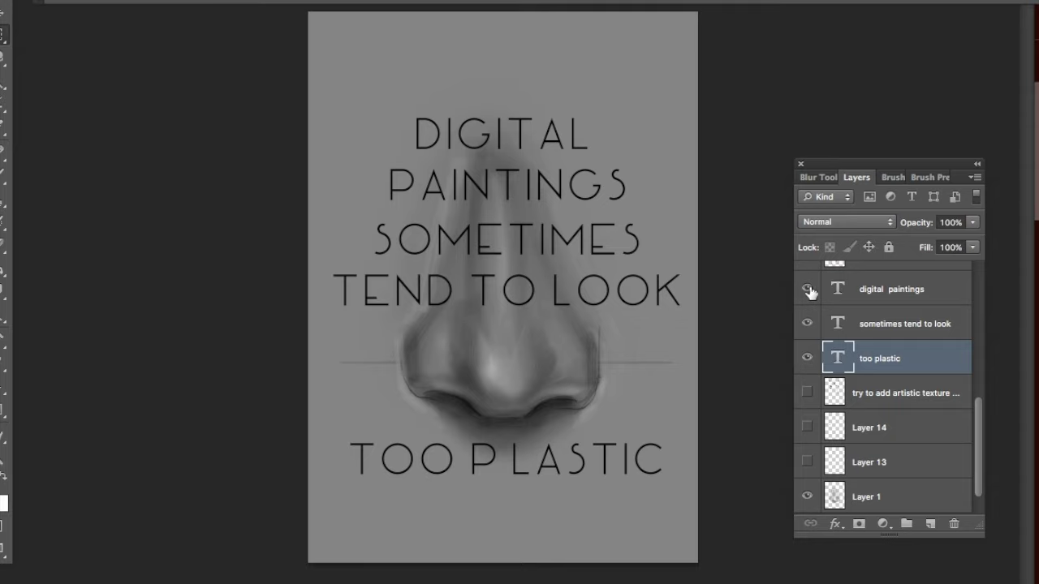
{"action": "left_click", "coordinate": [807, 289]}
{"action": "left_click", "coordinate": [807, 324]}
{"action": "left_click", "coordinate": [806, 357]}
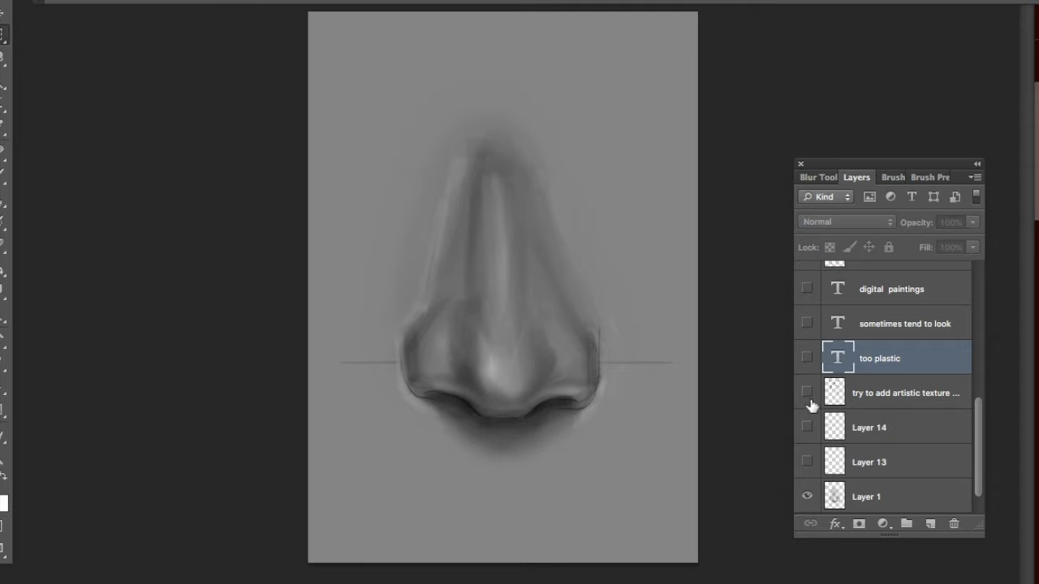
Show the "try to add artistic texture as well" caption over the nose, together with Layer 14 and Layer 13
{"action": "left_click", "coordinate": [806, 394]}
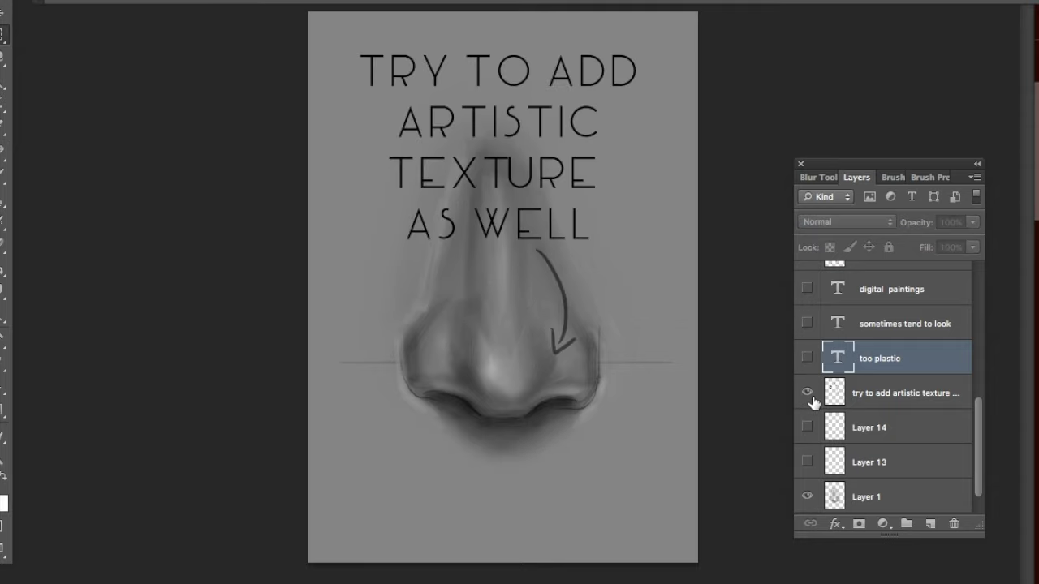
{"action": "left_click", "coordinate": [807, 428]}
{"action": "left_click", "coordinate": [808, 462]}
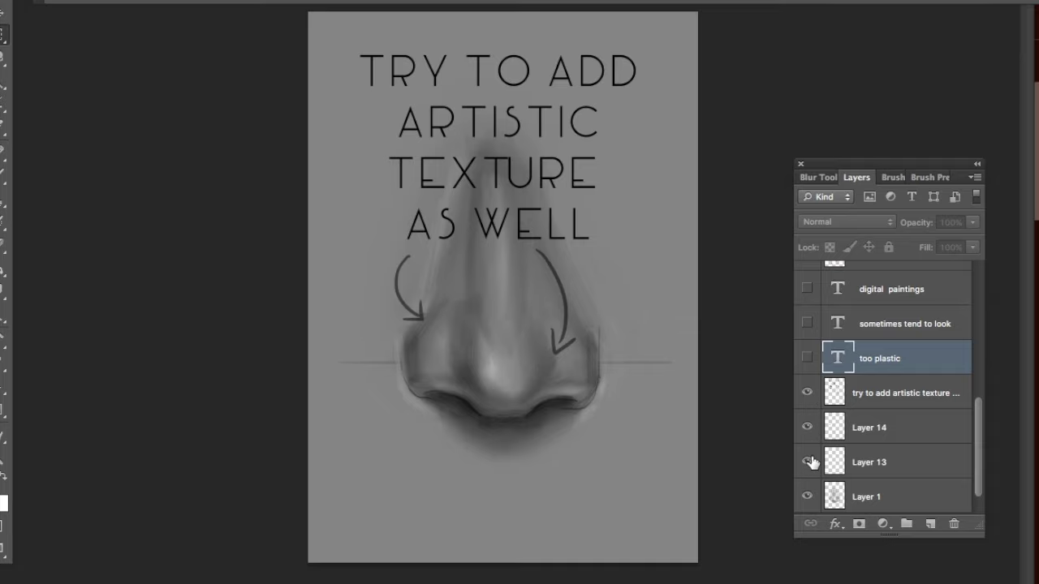
{"action": "key", "text": "ctrl+plus"}
{"action": "key", "text": "ctrl+plus"}
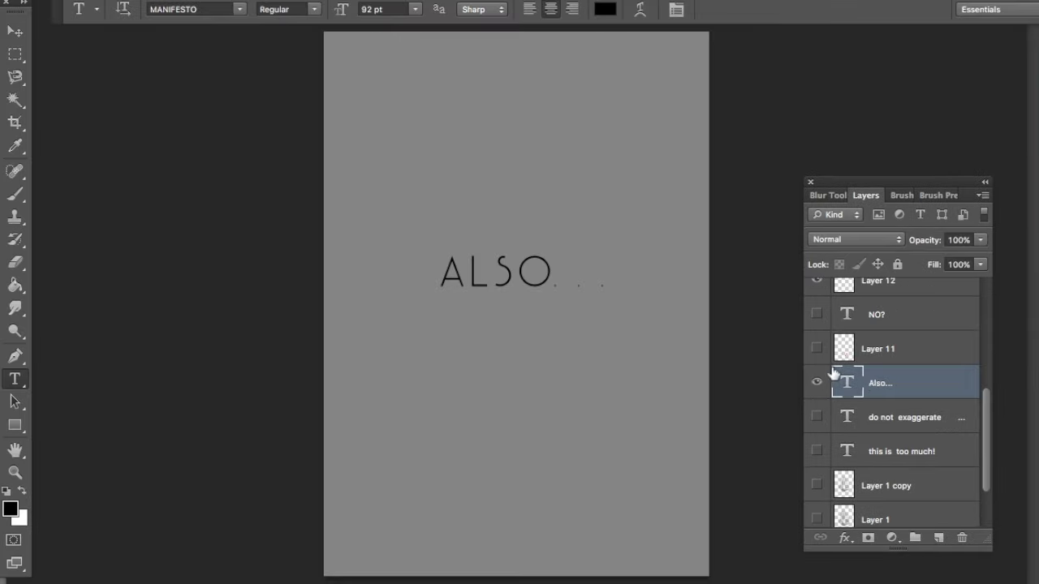
Replace the "Also..." caption with "do not exaggerate shadows or lights" and show the overly highlighted nose on Layer 1 copy
{"action": "left_click", "coordinate": [816, 382]}
{"action": "left_click", "coordinate": [816, 416]}
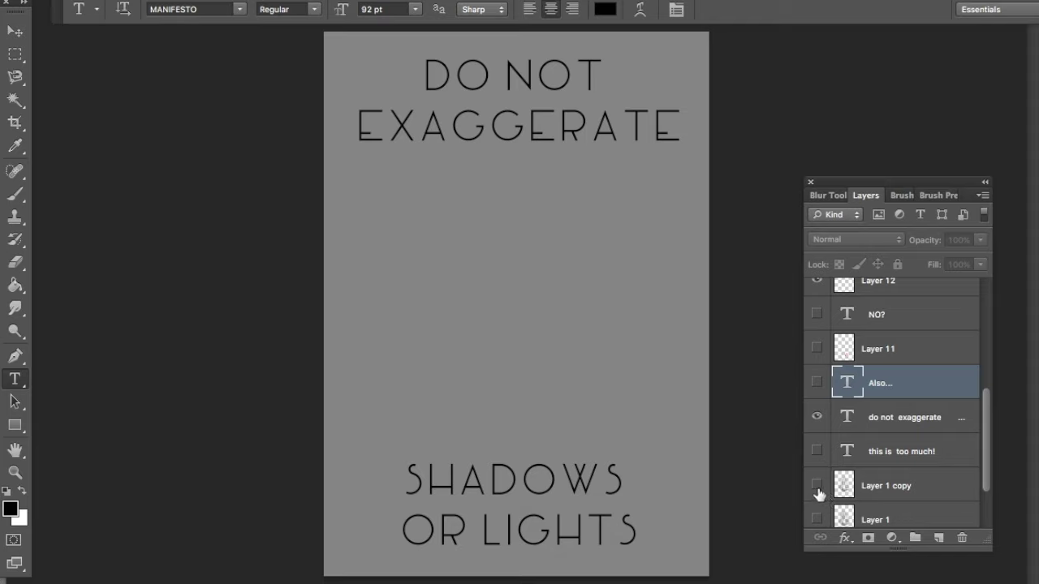
{"action": "left_click", "coordinate": [816, 484]}
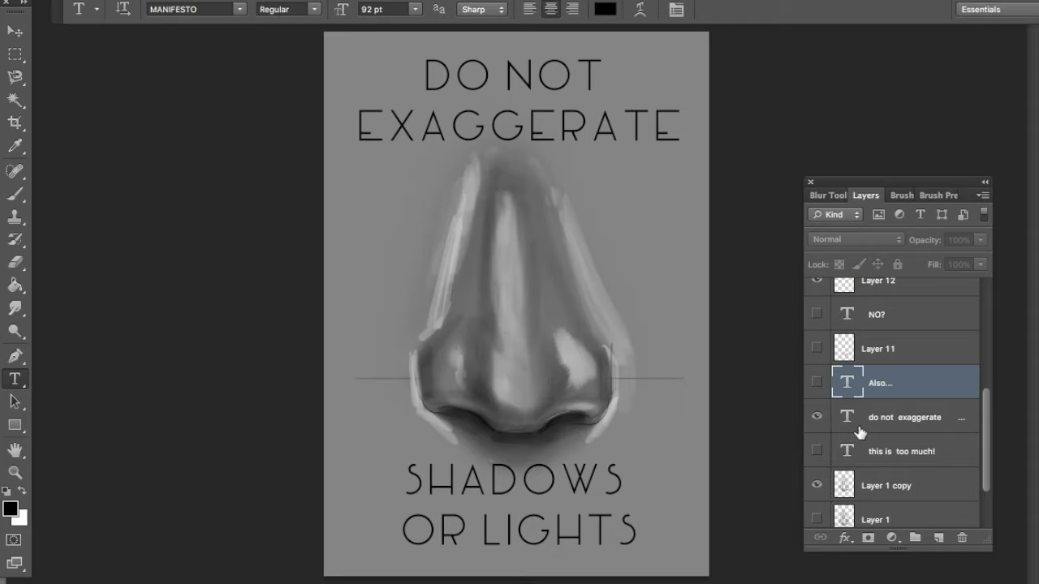
{"action": "scroll", "coordinate": [858, 426], "scroll_direction": "down", "scroll_amount": 3}
{"action": "scroll", "coordinate": [844, 369], "scroll_direction": "up", "scroll_amount": 2}
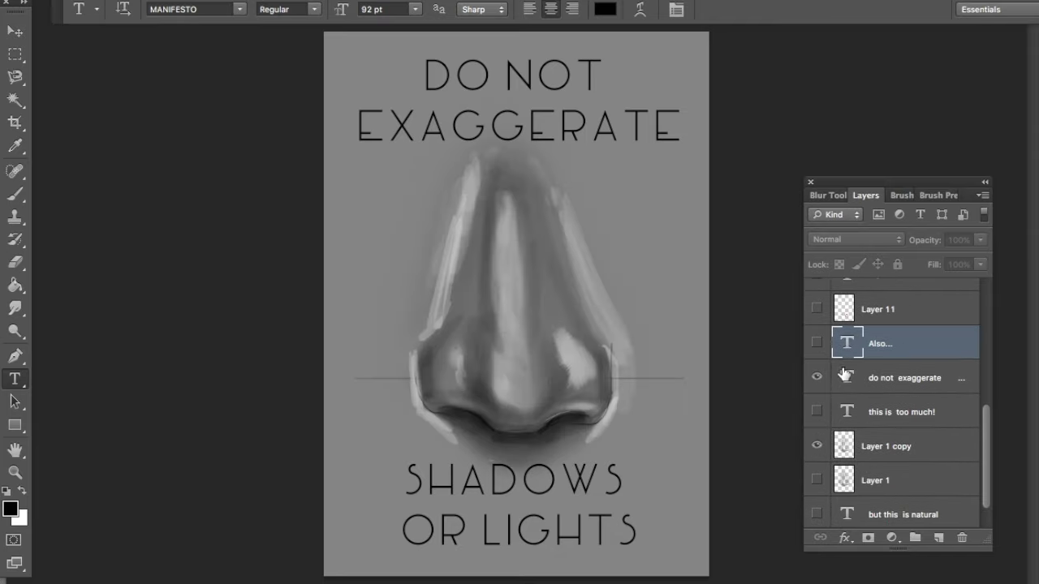
Show "this is too much!" in place of the "do not exaggerate" caption, and hide it together with Layer 1 copy
{"action": "left_click", "coordinate": [818, 380]}
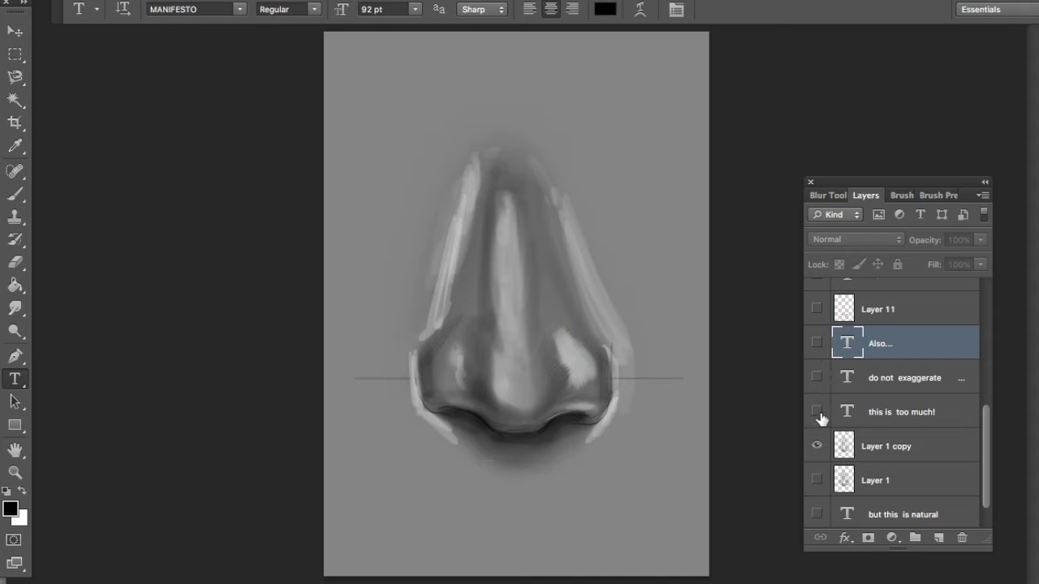
{"action": "left_click", "coordinate": [817, 412]}
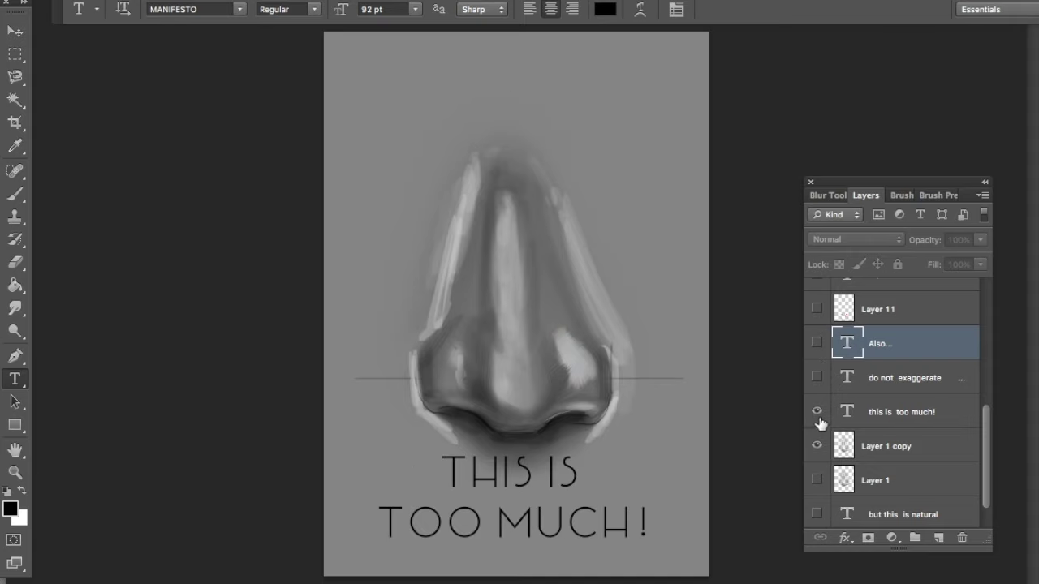
{"action": "left_click", "coordinate": [817, 412]}
{"action": "left_click", "coordinate": [817, 445]}
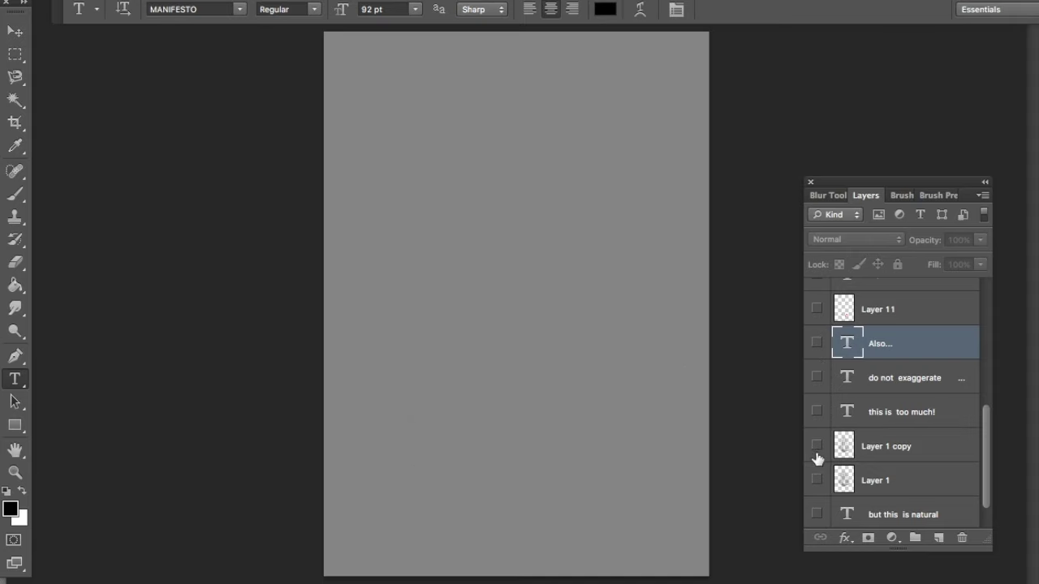
Show the naturally shaded nose on Layer 1 together with the "but this is natural" caption
{"action": "left_click", "coordinate": [818, 481]}
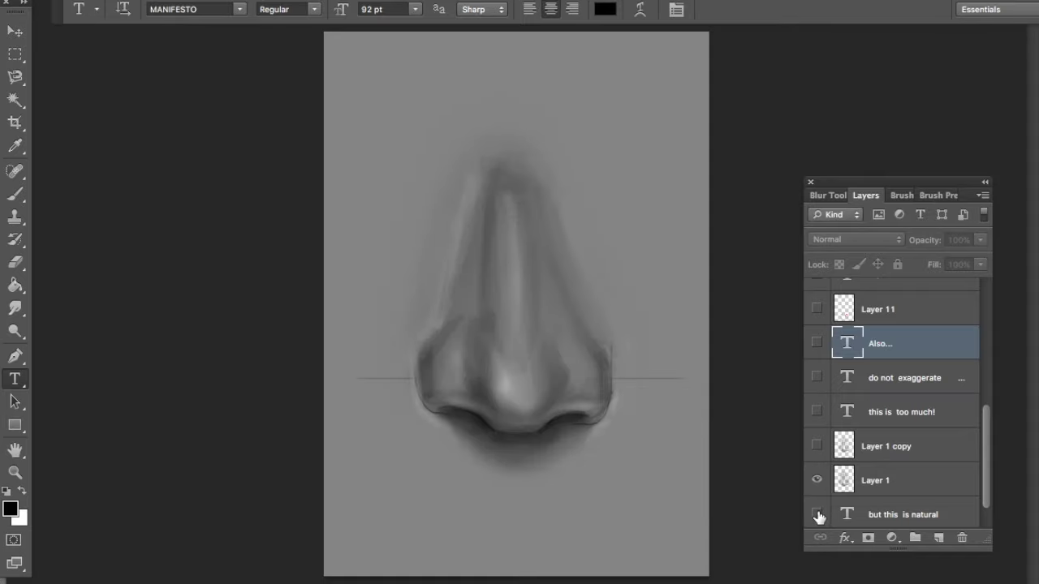
{"action": "left_click", "coordinate": [817, 514]}
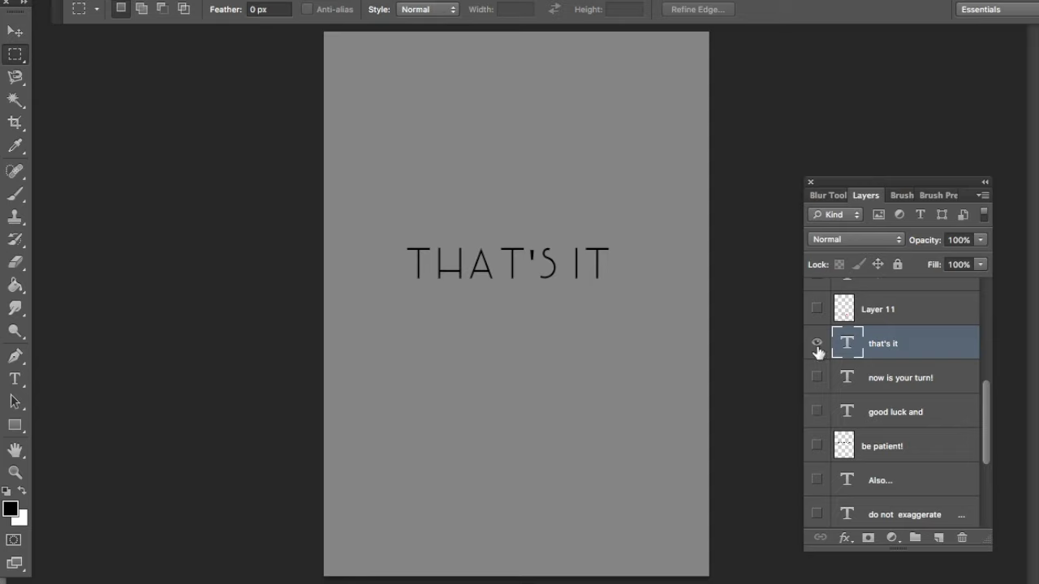
Show the "now is your turn!" caption in place of "that's it", and hide it again
{"action": "left_click", "coordinate": [816, 344]}
{"action": "left_click", "coordinate": [817, 379]}
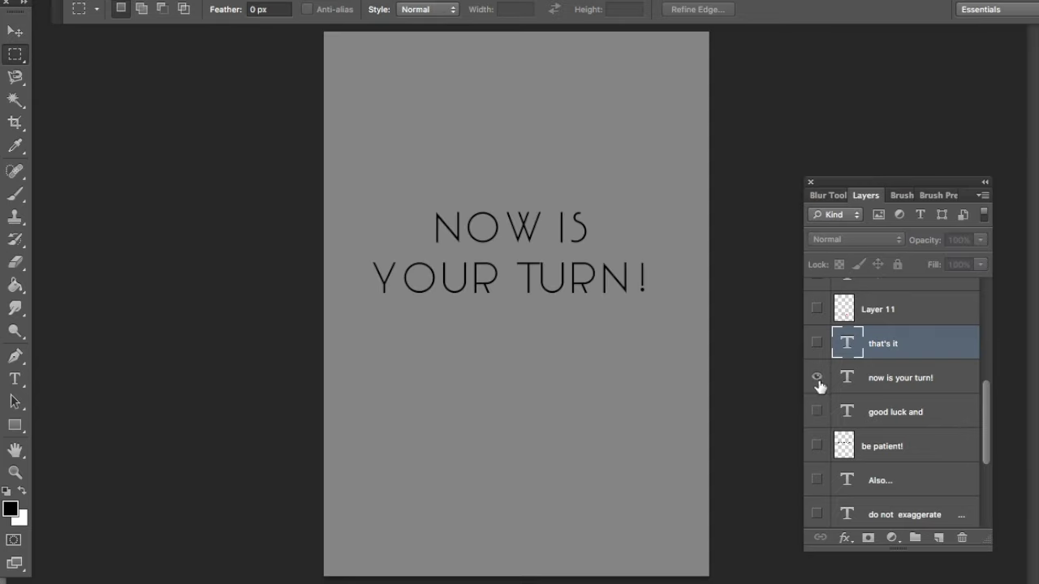
{"action": "left_click", "coordinate": [818, 377]}
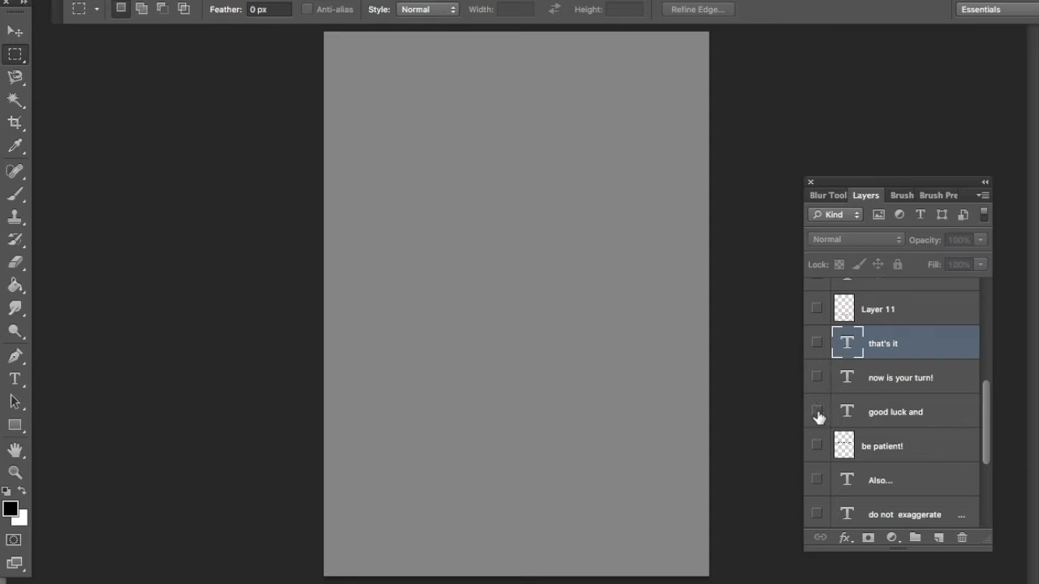
Show the "good luck and" caption and replace it with the "be patient!" layer
{"action": "left_click", "coordinate": [817, 412]}
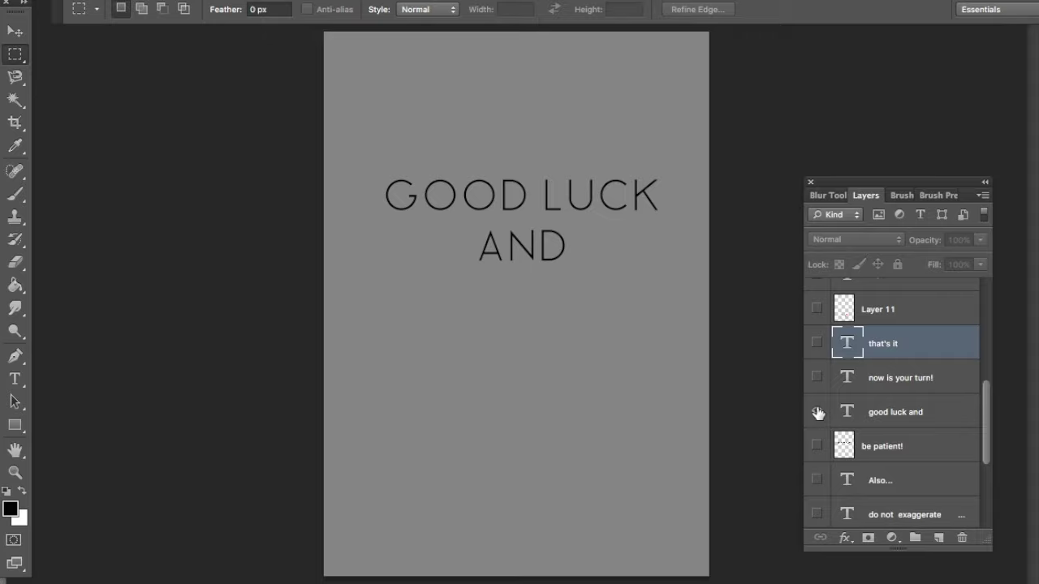
{"action": "left_click", "coordinate": [817, 413]}
{"action": "left_click", "coordinate": [816, 446]}
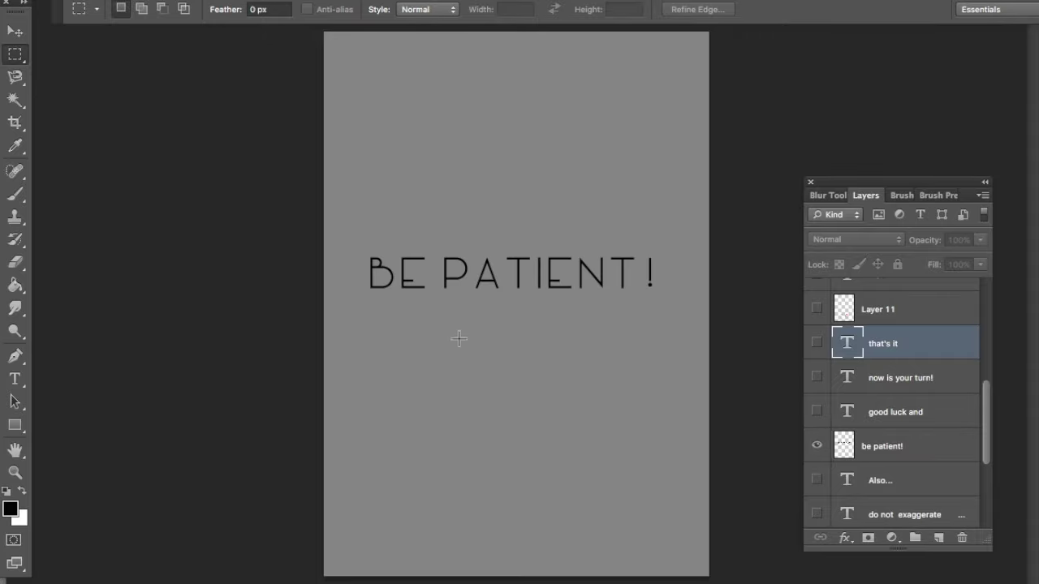
Paint a small smiley with two dot eyes and a curved mouth below the text on the "be patient!" layer, using the Brush
{"action": "left_click", "coordinate": [15, 194]}
{"action": "left_click", "coordinate": [882, 446]}
{"action": "left_click", "coordinate": [590, 309]}
{"action": "left_click_drag", "start_coordinate": [581, 317], "coordinate": [623, 306]}
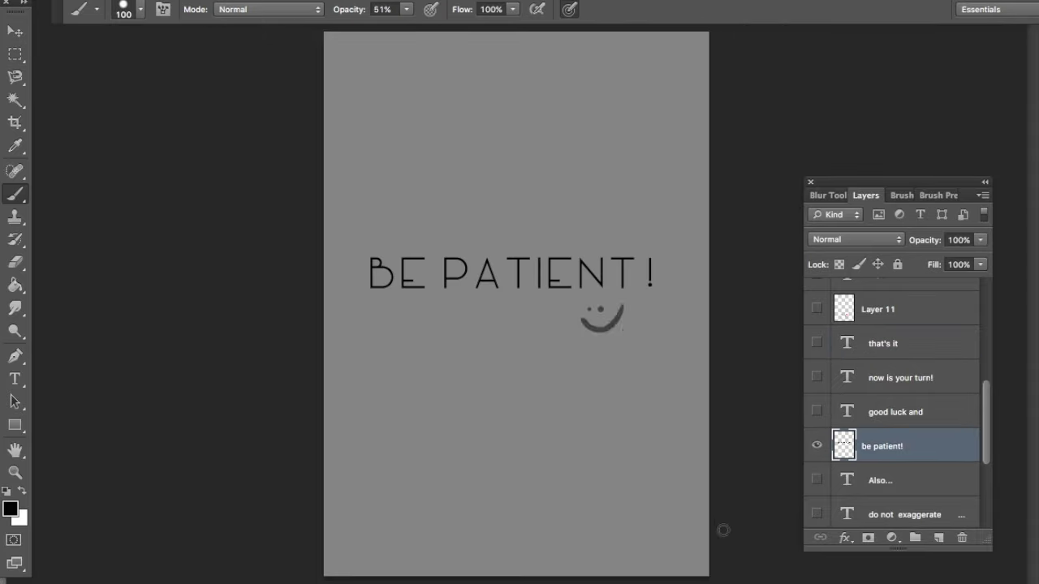